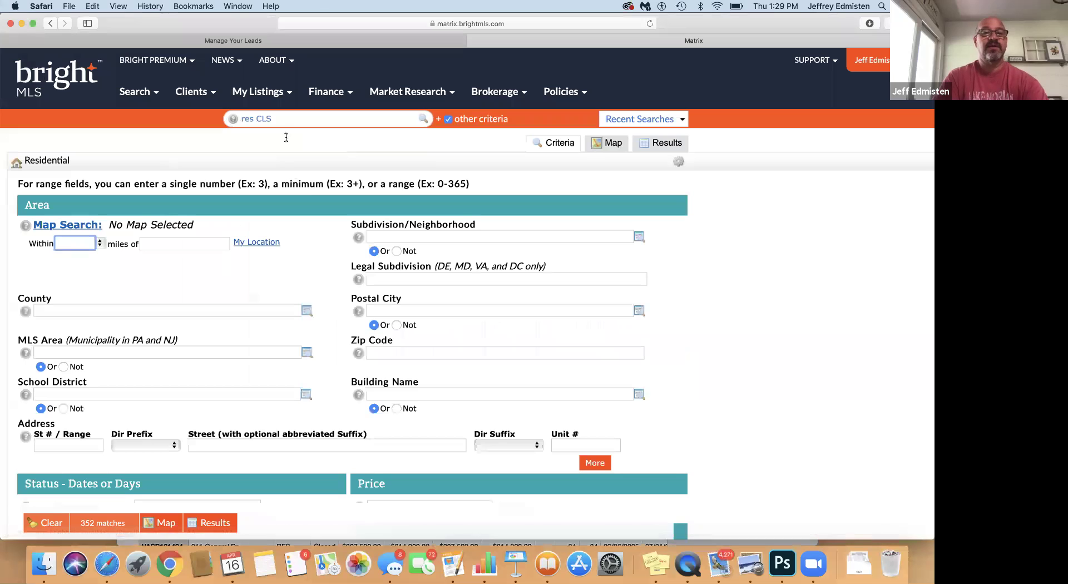
- Review the residential search criteria for the list agent's closed listings and show the matching results
scroll(233, 218, "down", 5)
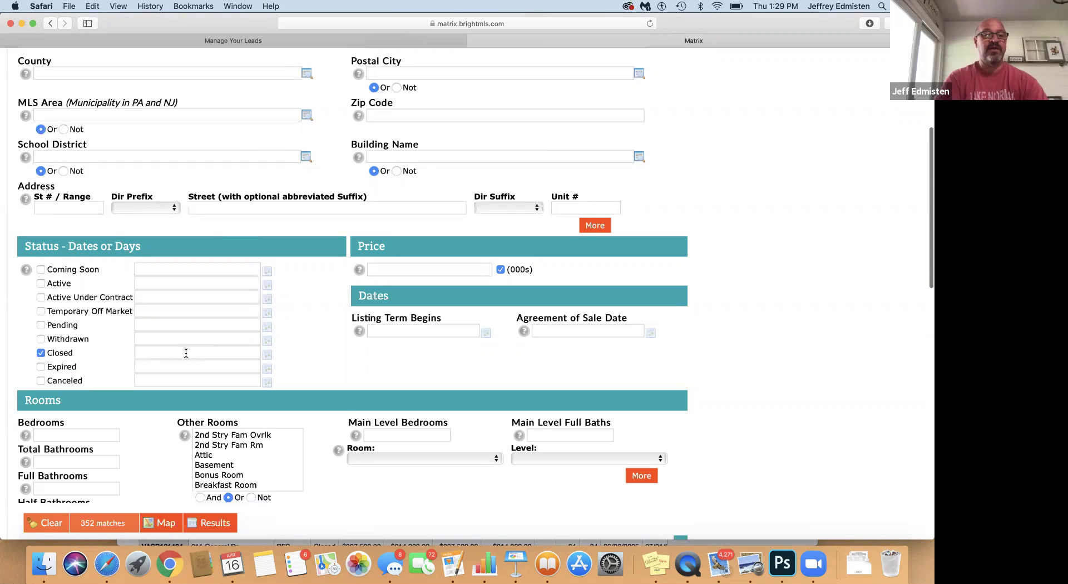
mouse_move(200, 350)
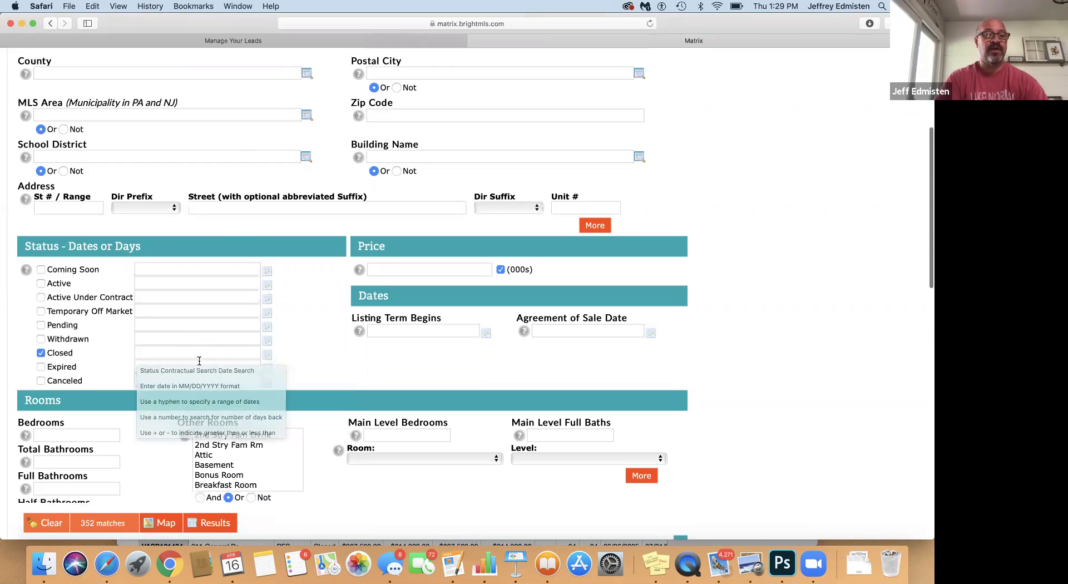
scroll(163, 362, "down", 10)
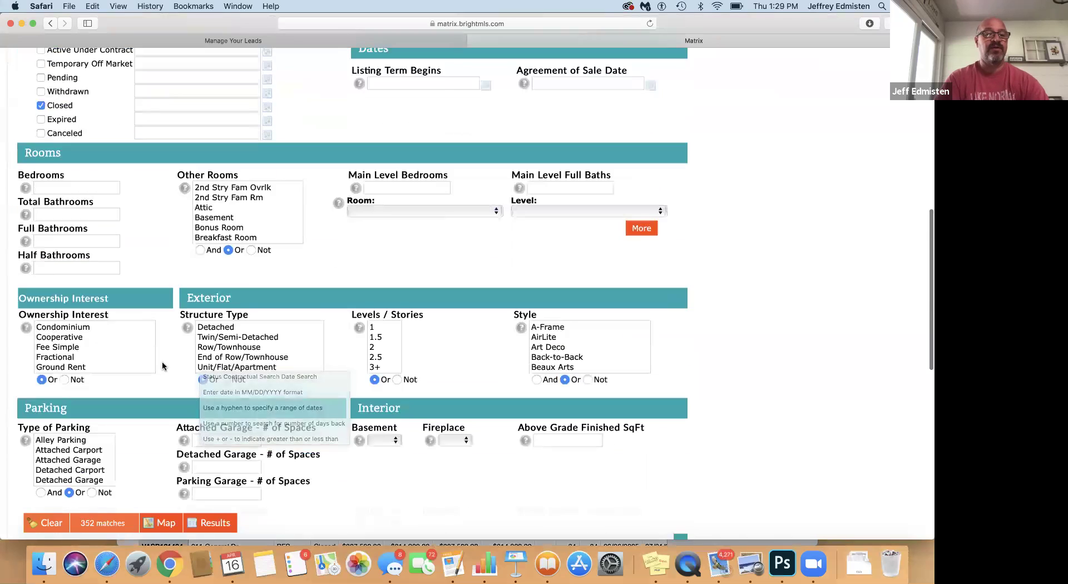
scroll(162, 365, "down", 10)
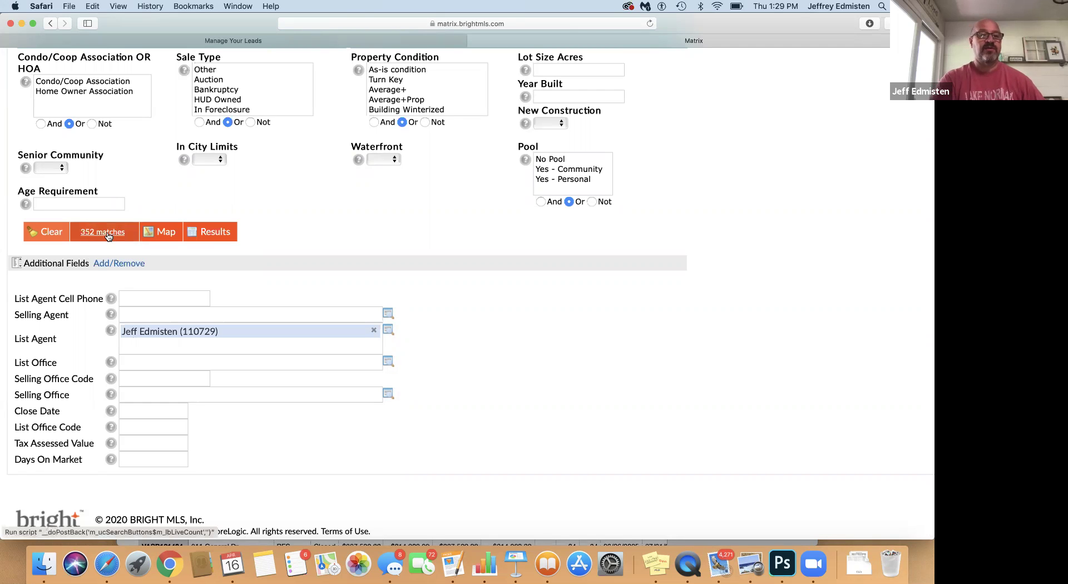
left_click(226, 234)
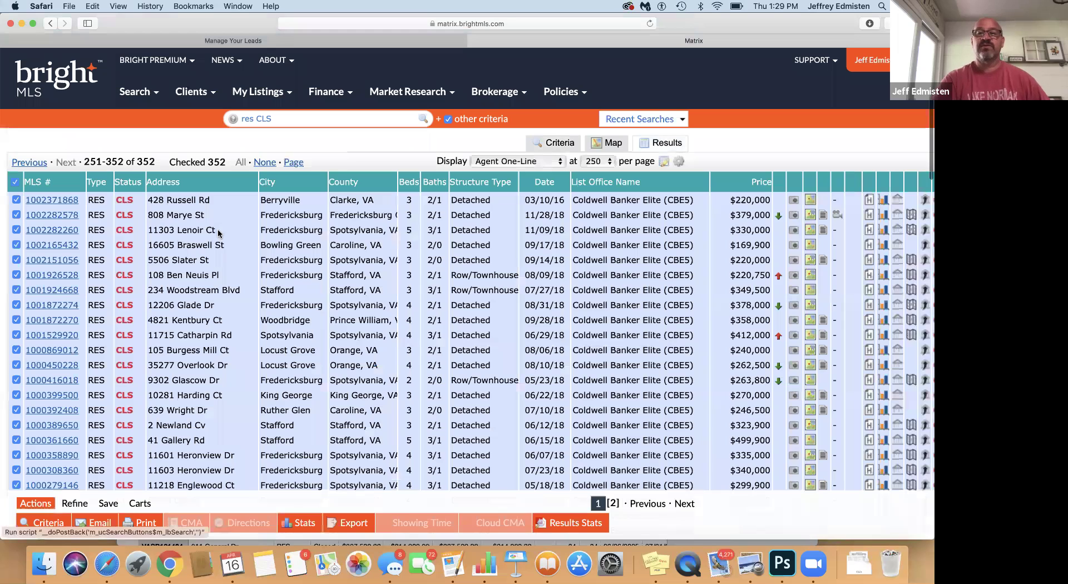
- Display 250 results per page and select all listings on the current results page
left_click(596, 162)
left_click(585, 142)
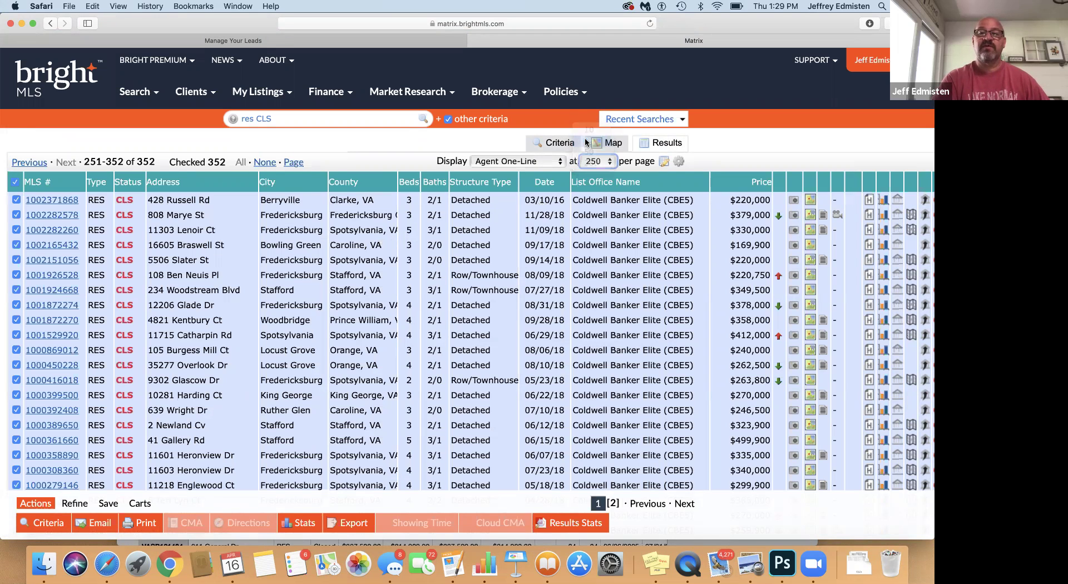
left_click(593, 161)
left_click(592, 188)
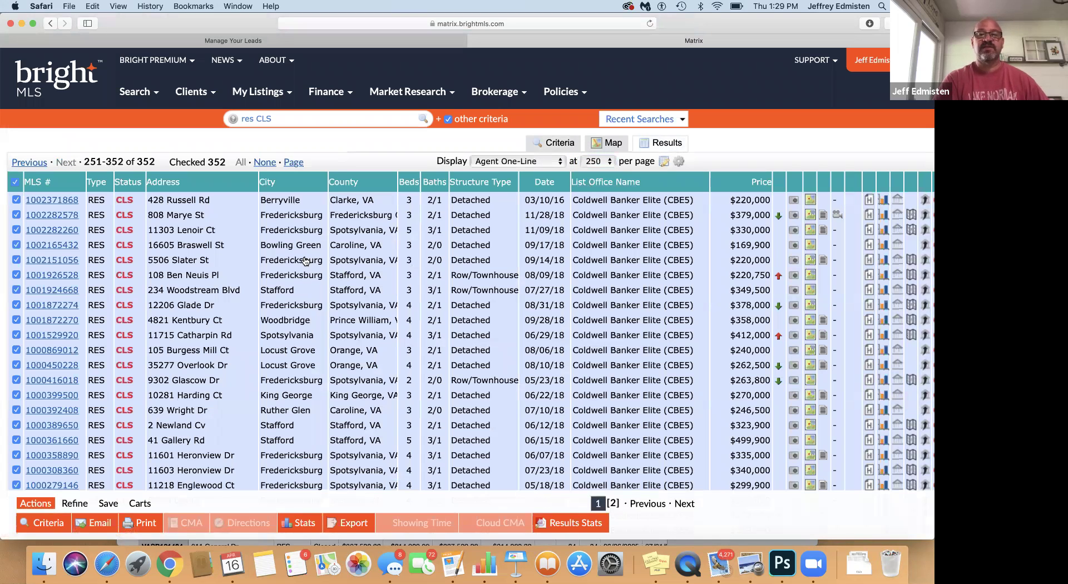
left_click(15, 181)
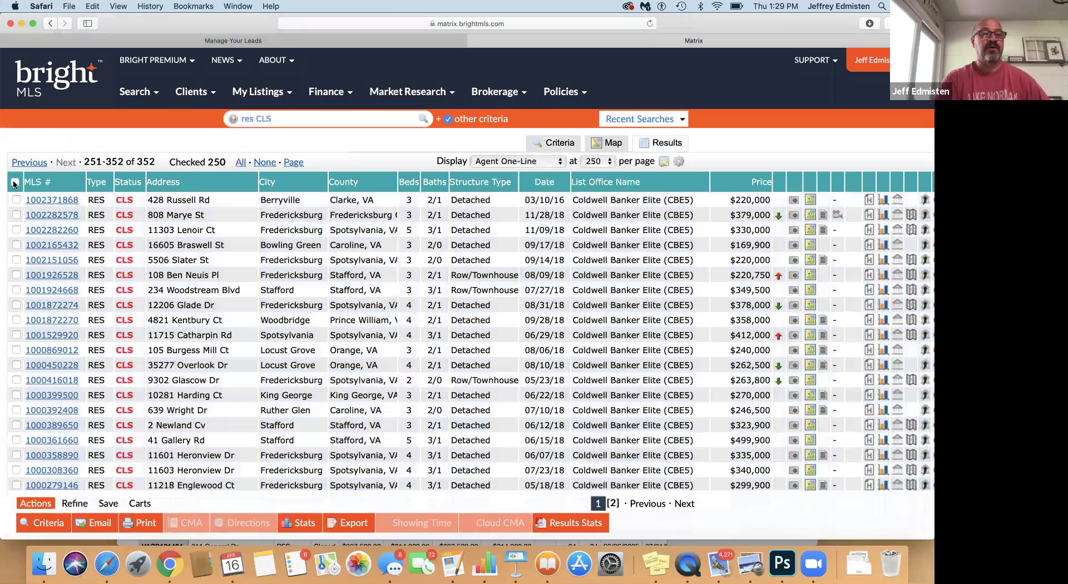
left_click(15, 182)
scroll(58, 218, "down", 1)
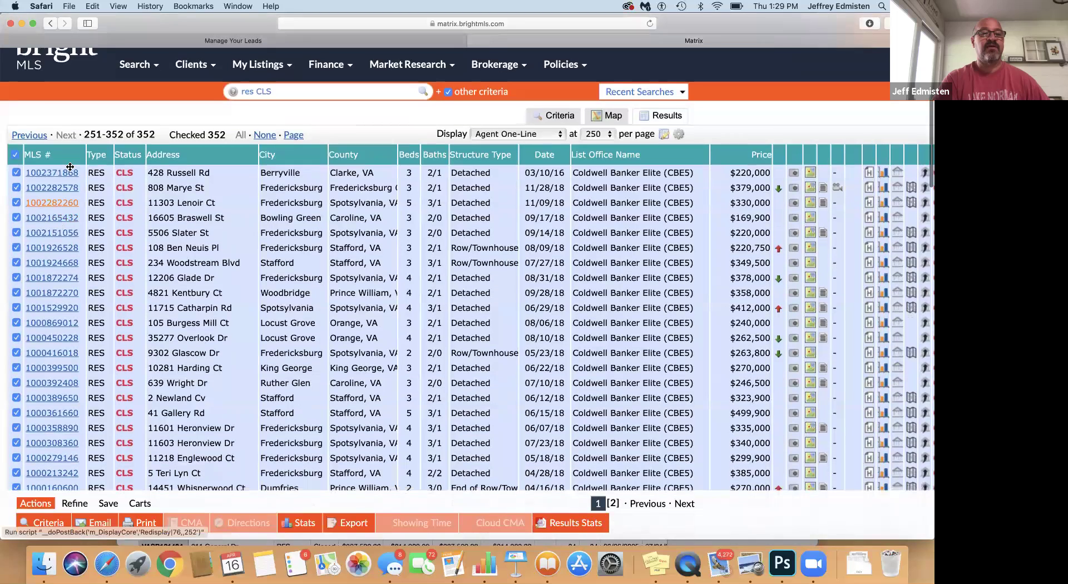
- Go through both pages of results and check that all listings on each are selected for export
left_click(45, 144)
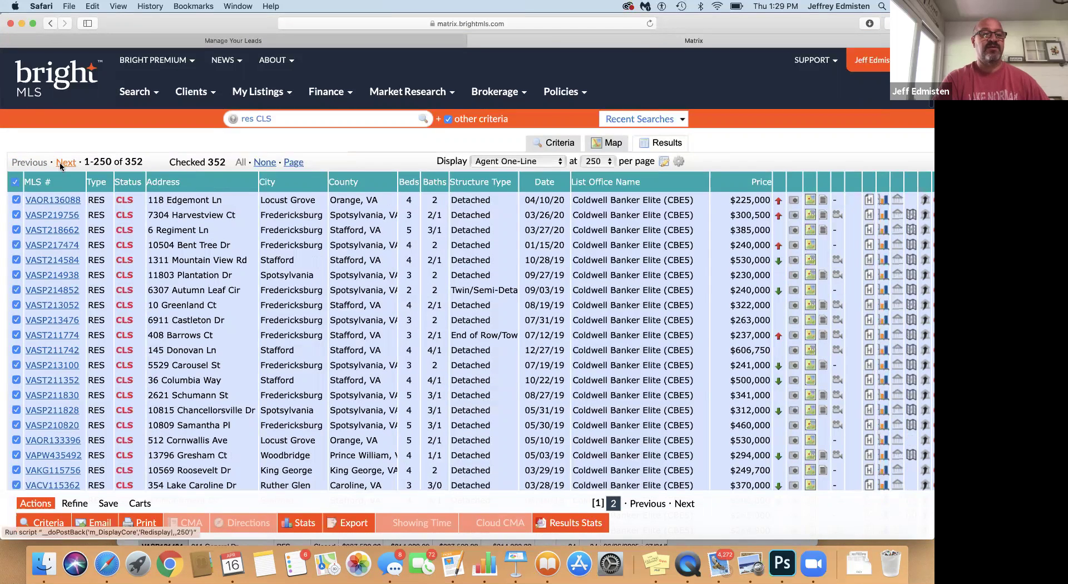
left_click(63, 162)
left_click(15, 184)
left_click(15, 184)
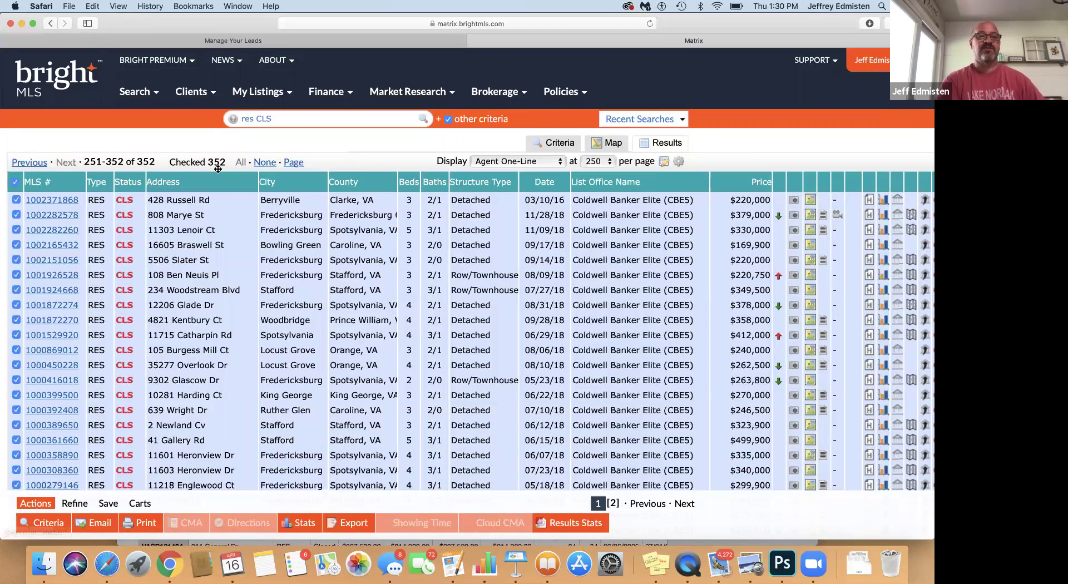
scroll(276, 272, "down", 2)
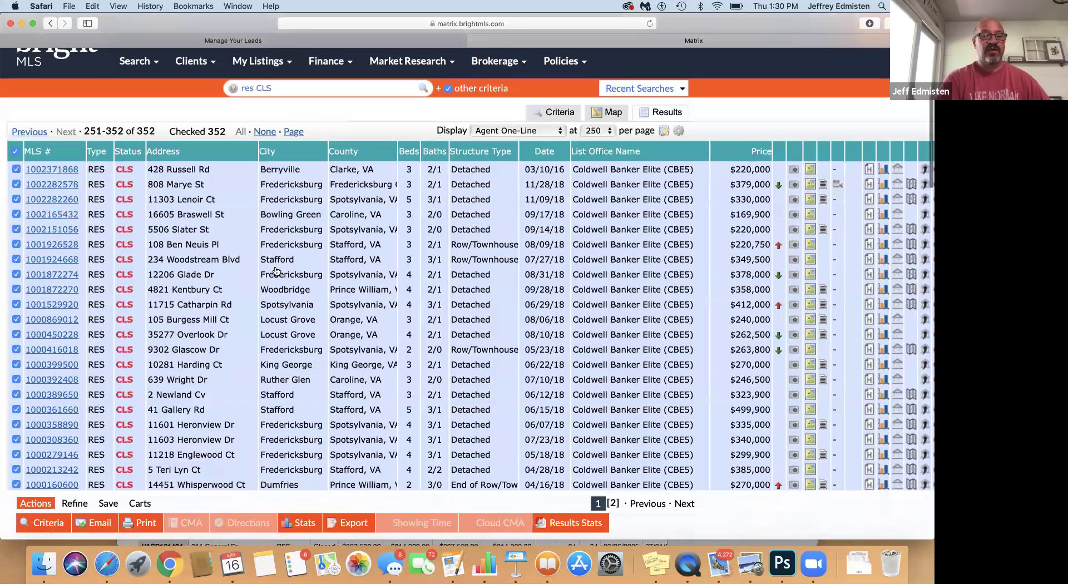
scroll(277, 271, "down", 3)
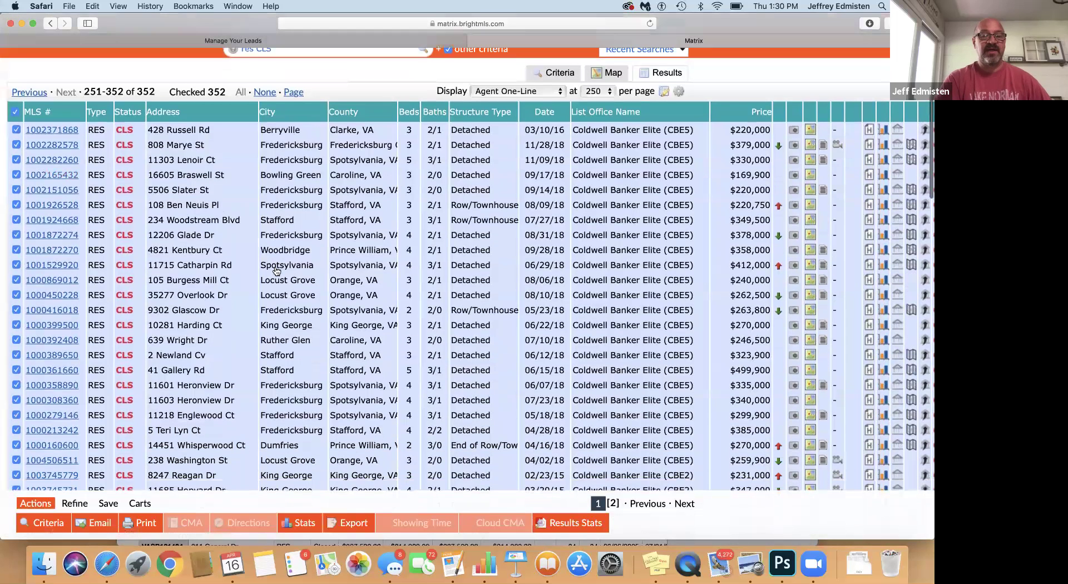
- Export the selected listings using the Standard Export file format
left_click(356, 526)
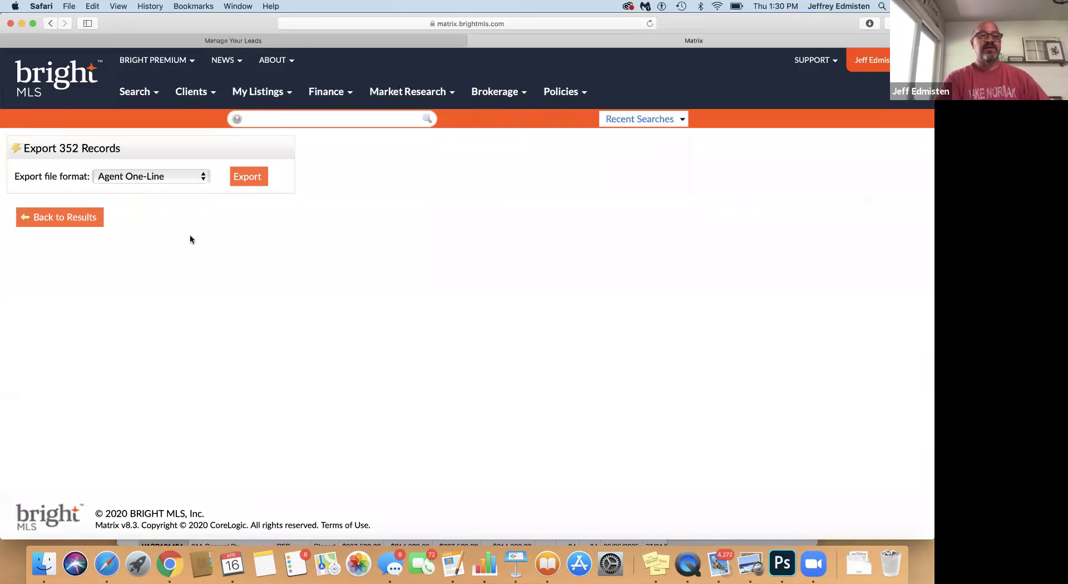
left_click(166, 178)
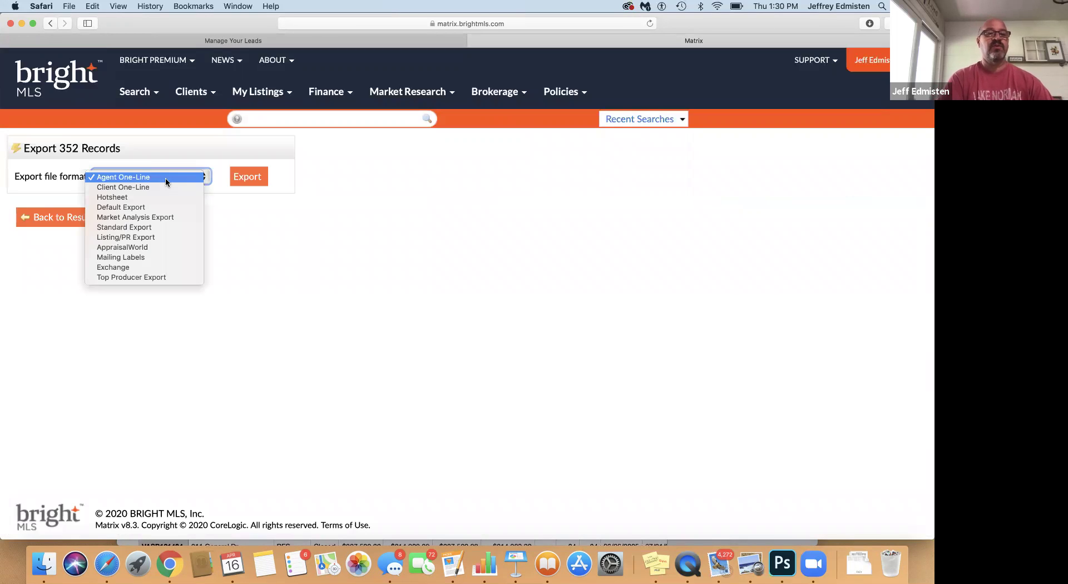
left_click(132, 228)
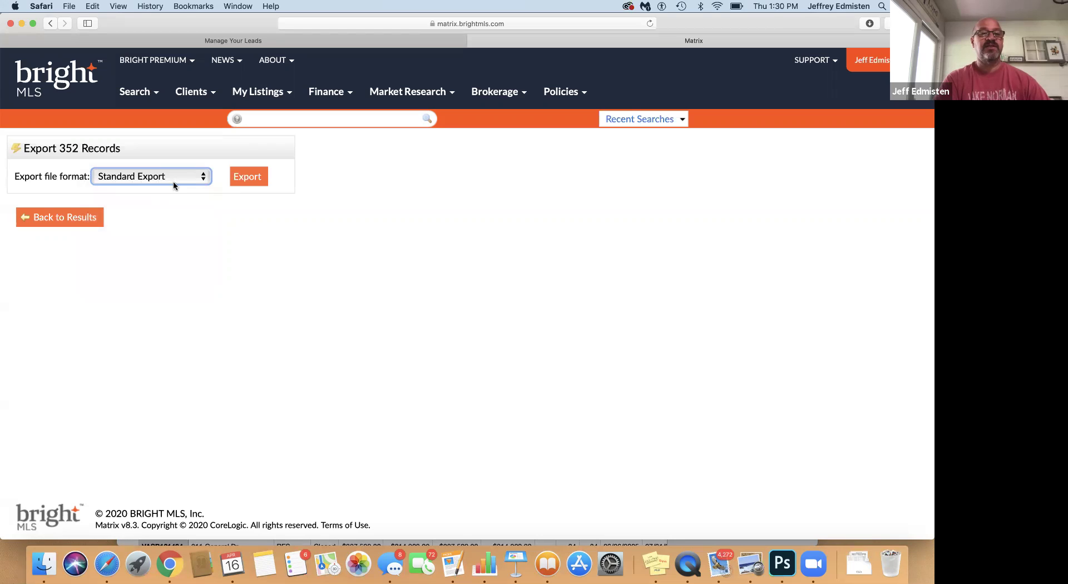
left_click(248, 183)
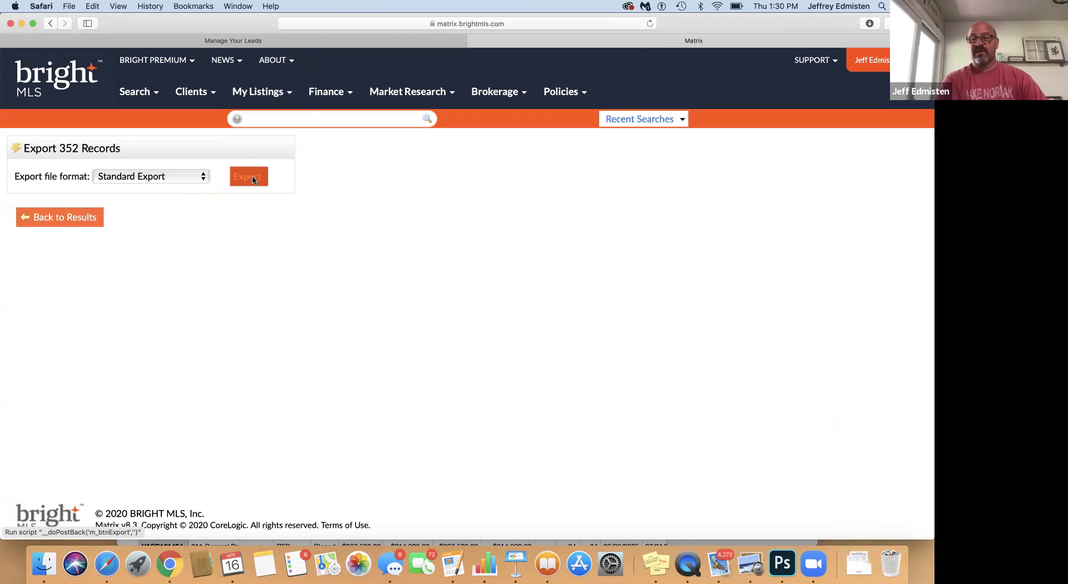
left_click(264, 177)
left_click(267, 181)
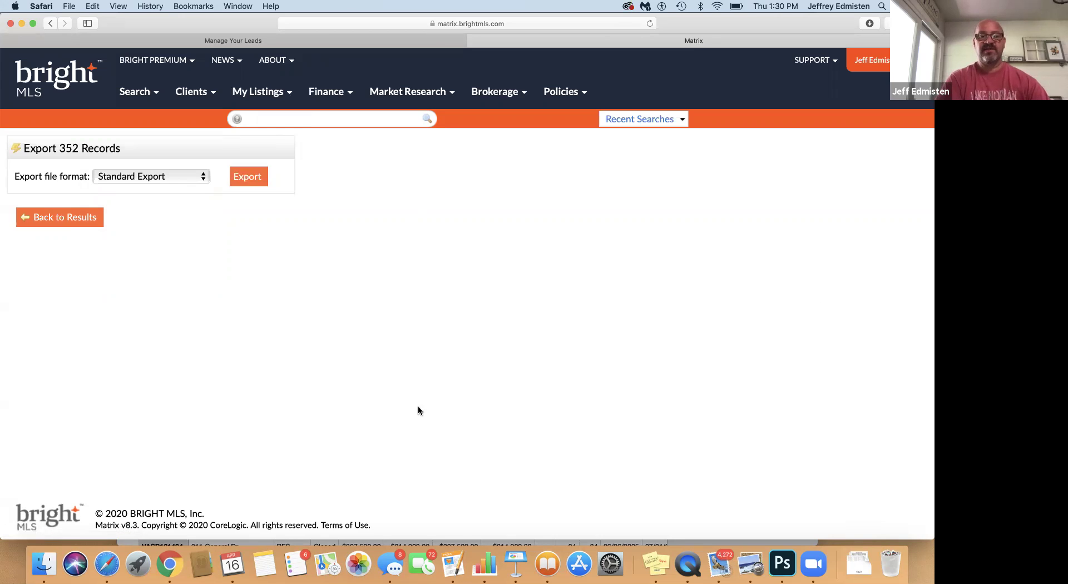
- Open the downloaded Standard Export.csv as a Numbers spreadsheet and look over its columns
left_click(855, 565)
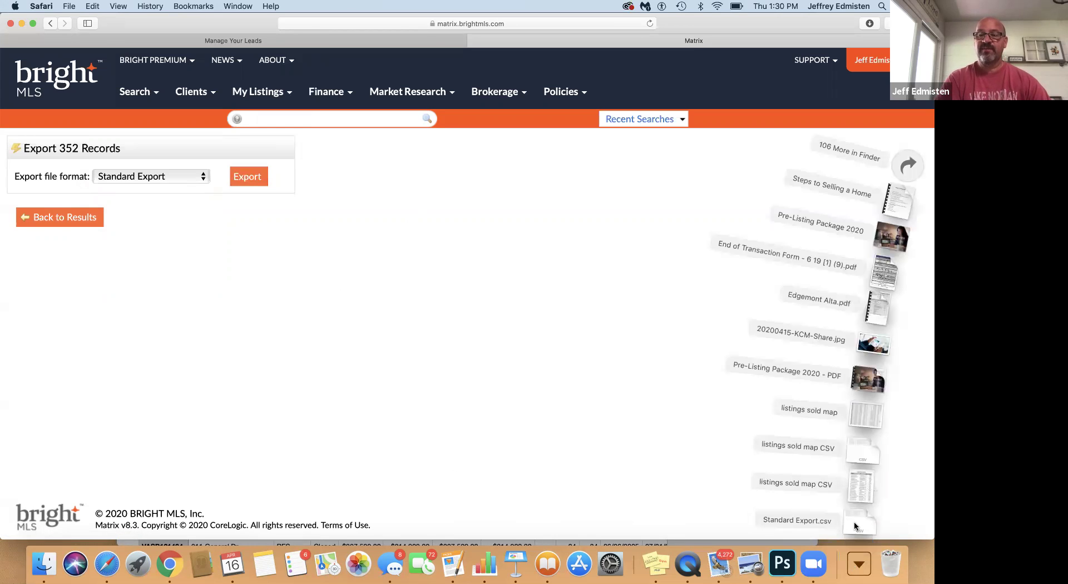
left_click(853, 522)
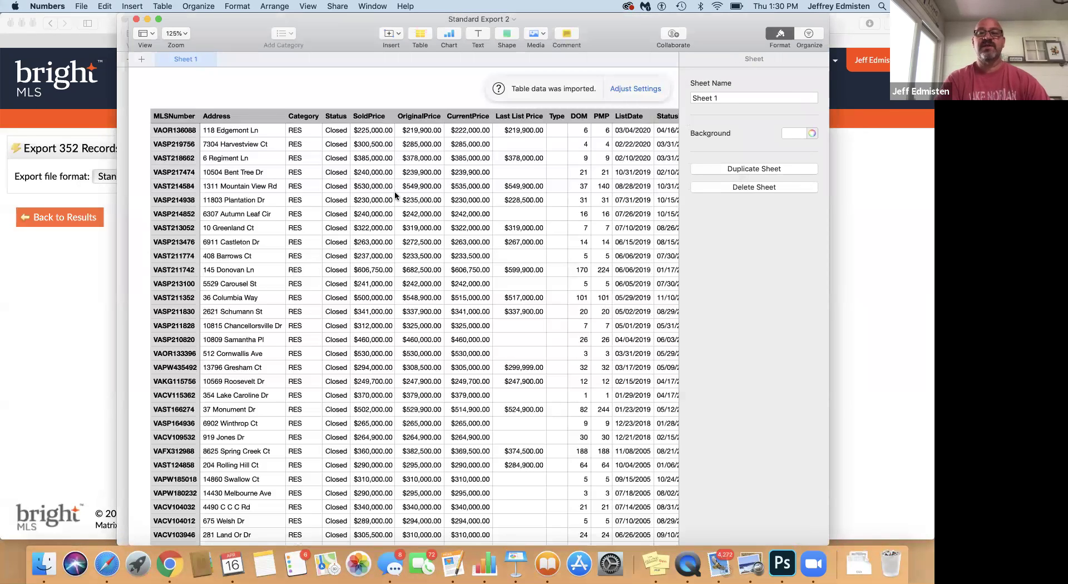
scroll(394, 209, "right", 5)
scroll(395, 210, "left", 5)
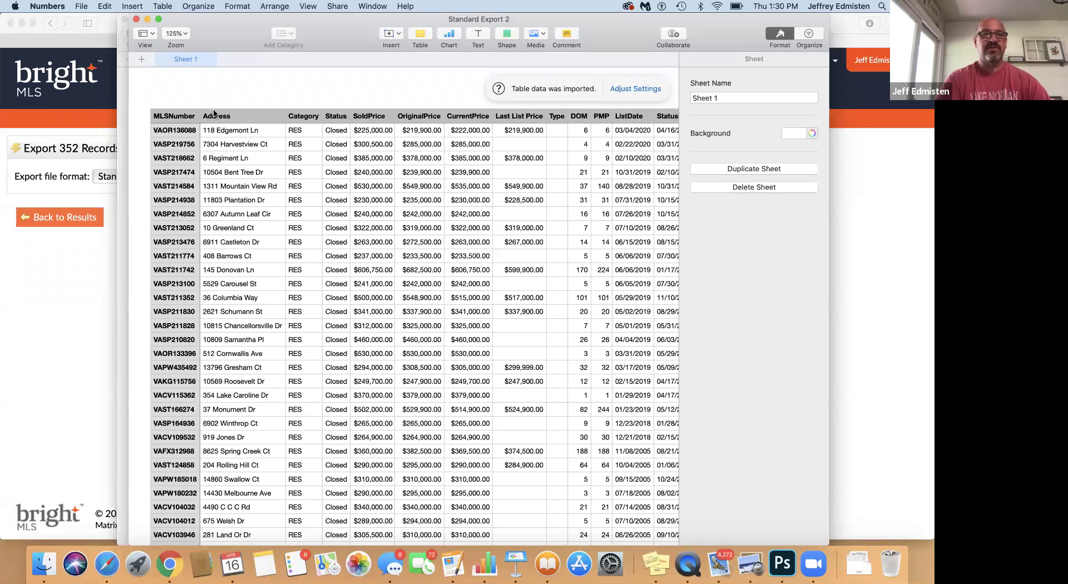
- Export the spreadsheet as a CSV file named "Listings for Map Training 2020" to the Downloads folder
left_click(80, 6)
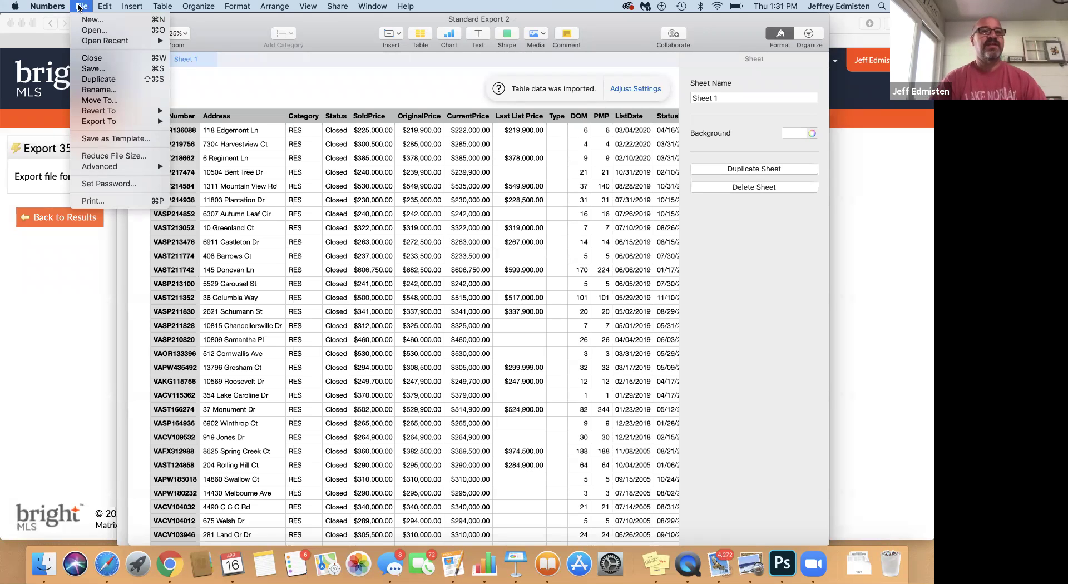
mouse_move(150, 121)
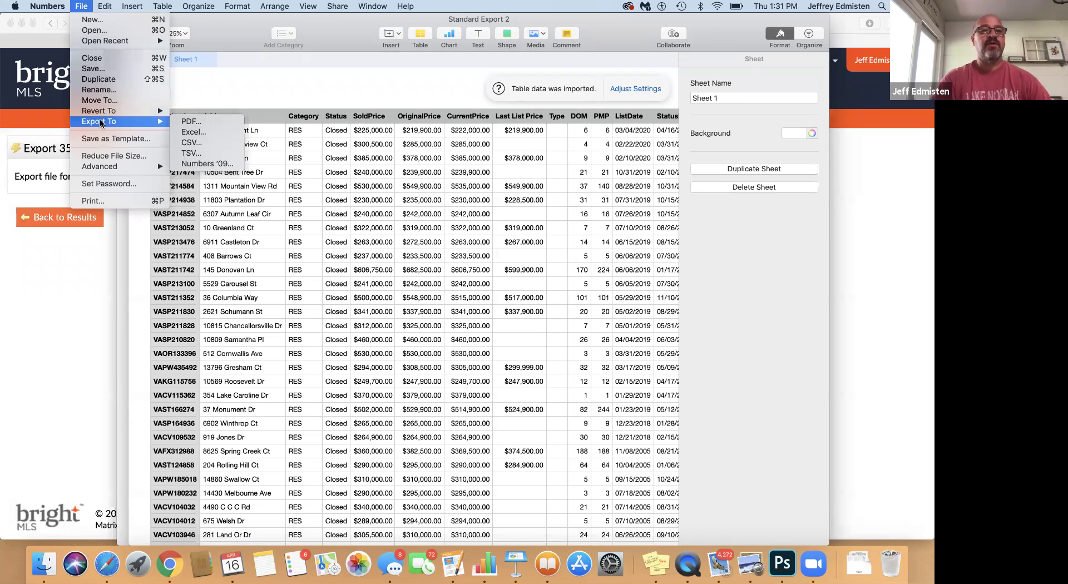
left_click(198, 142)
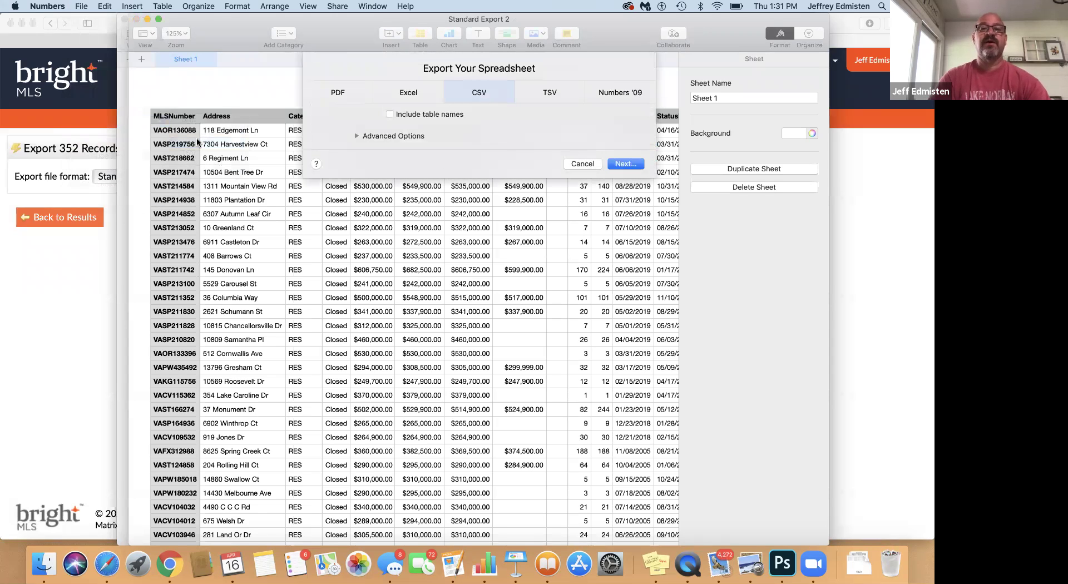
left_click(626, 164)
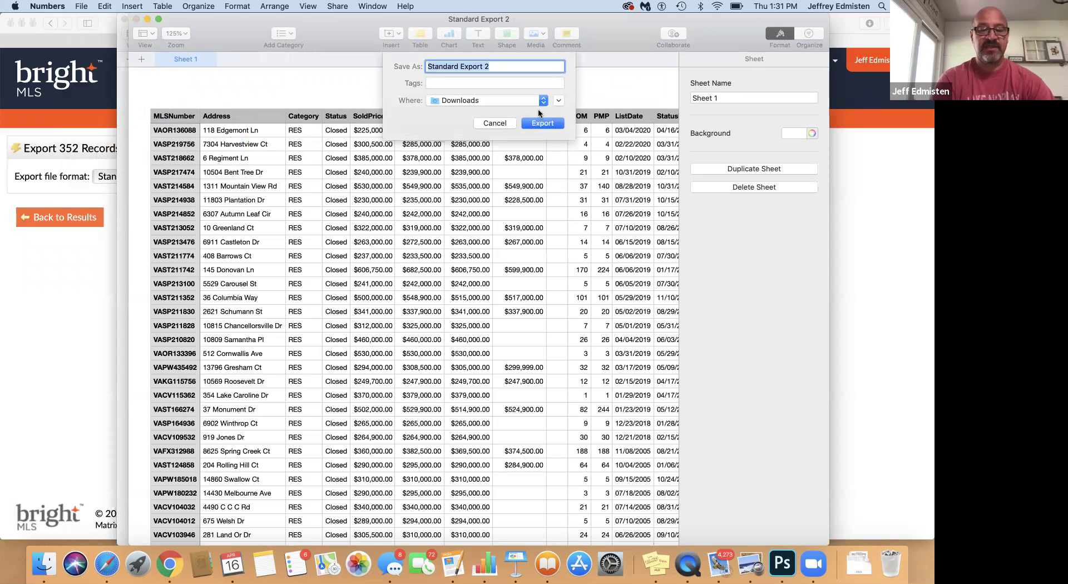
type("Listings for Map Training 2020")
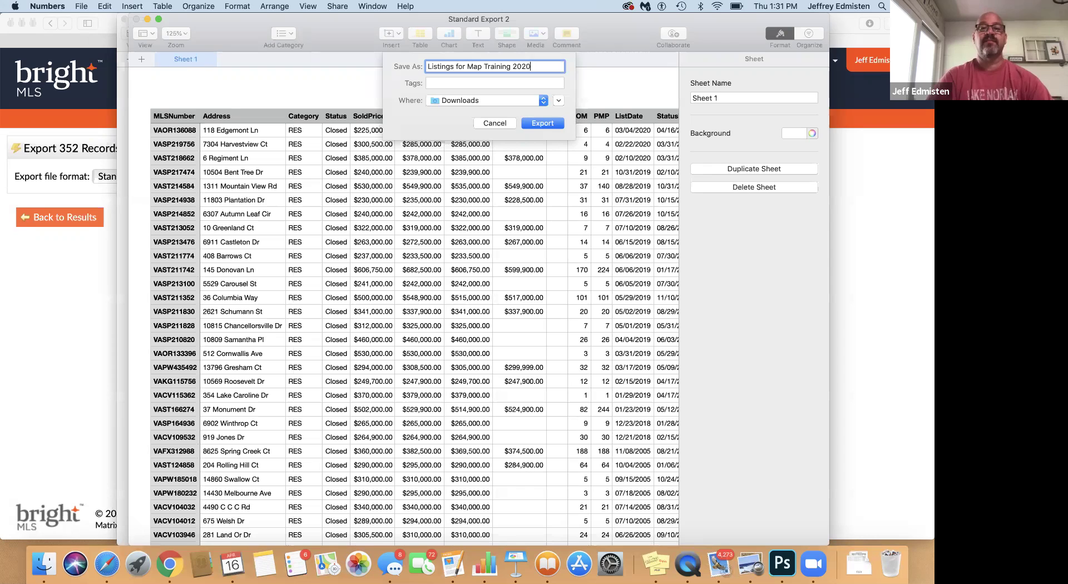
left_click(545, 123)
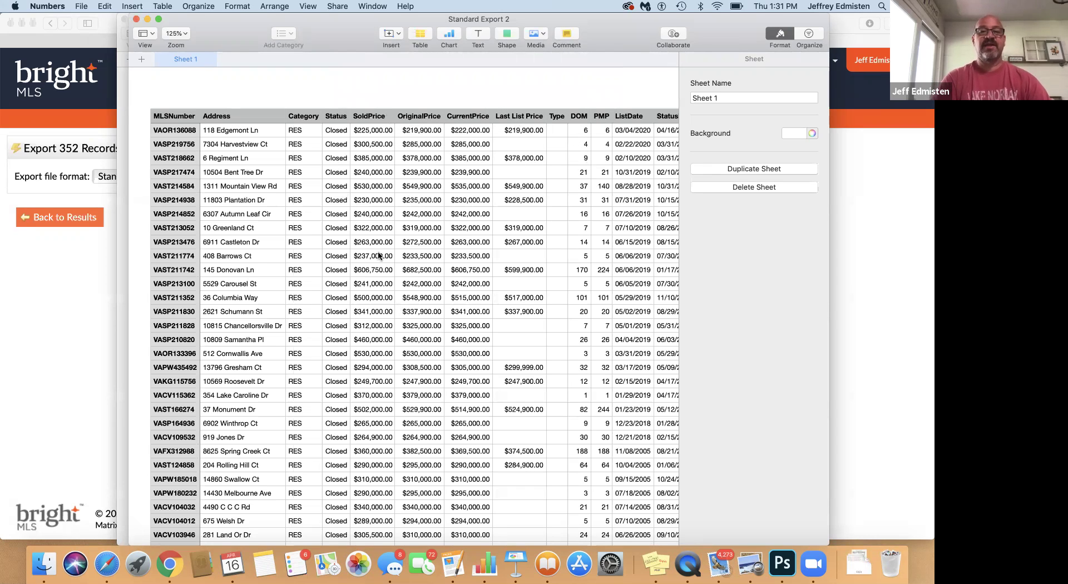
- Switch to Chrome, search the web for "google maps" and open the Google Maps site
left_click(169, 563)
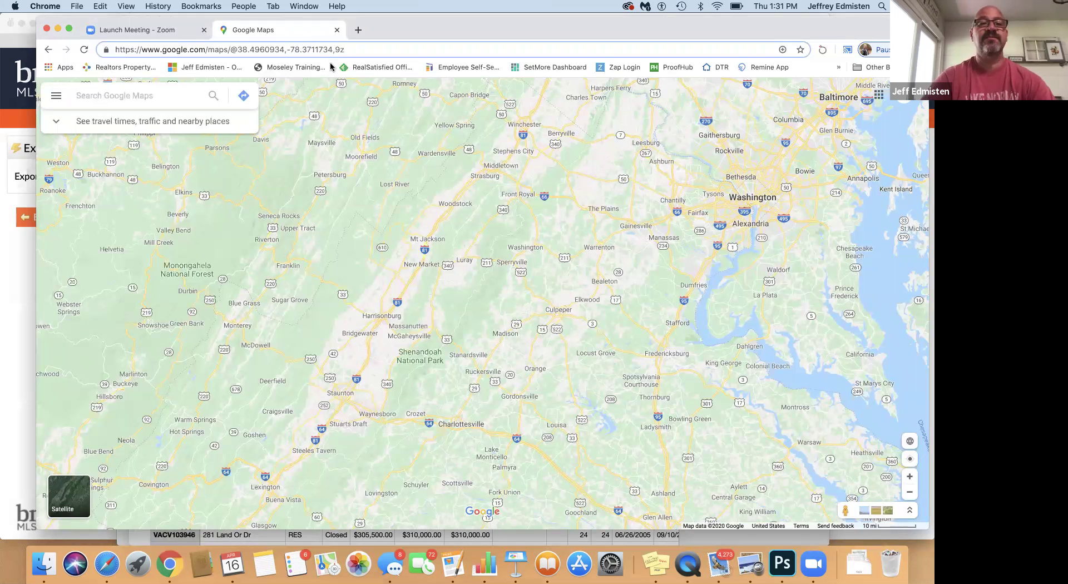
left_click(357, 49)
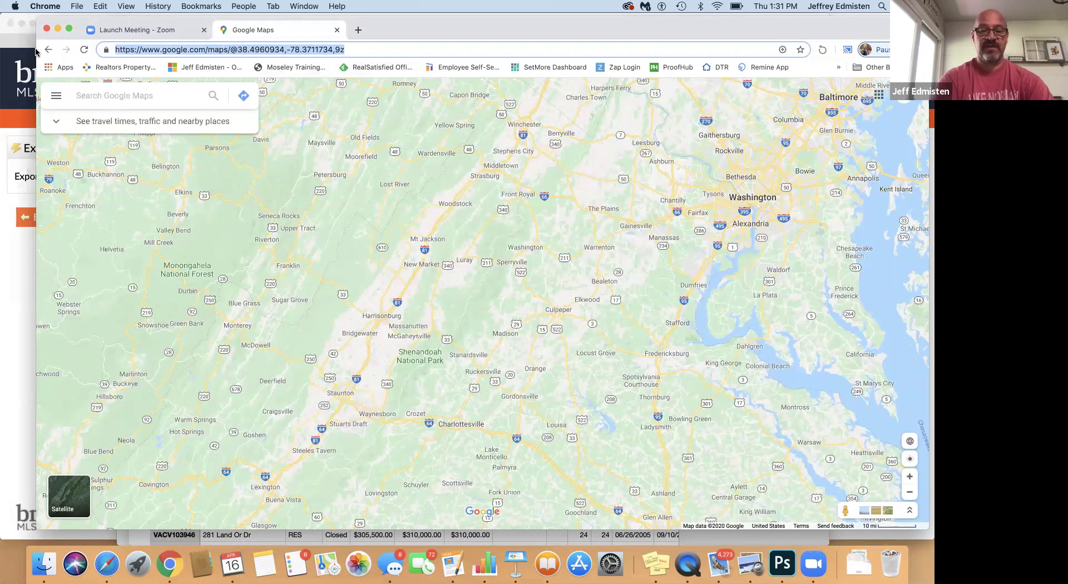
type("google maps")
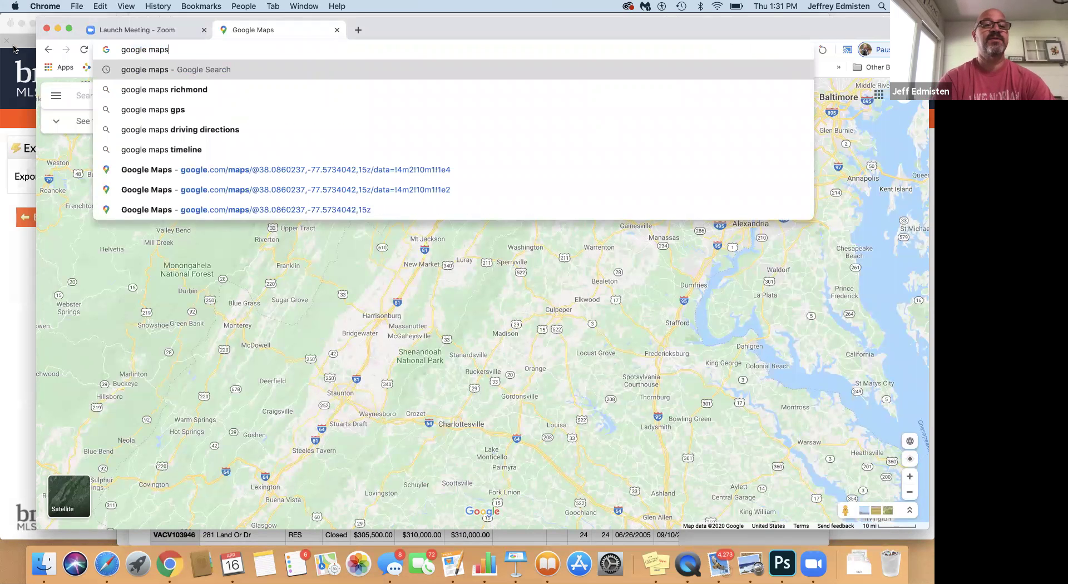
key("Return")
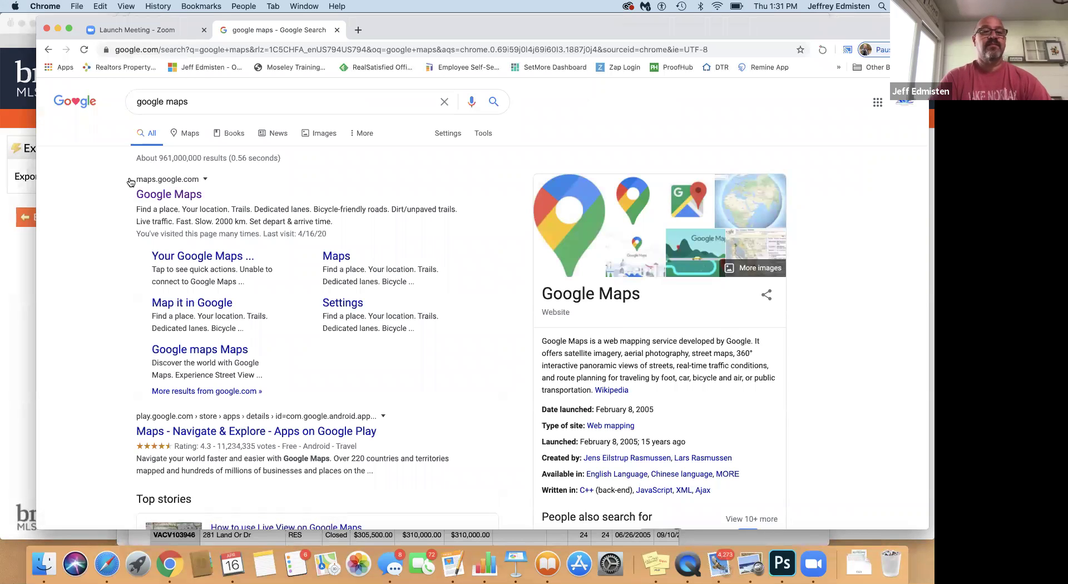
left_click(161, 195)
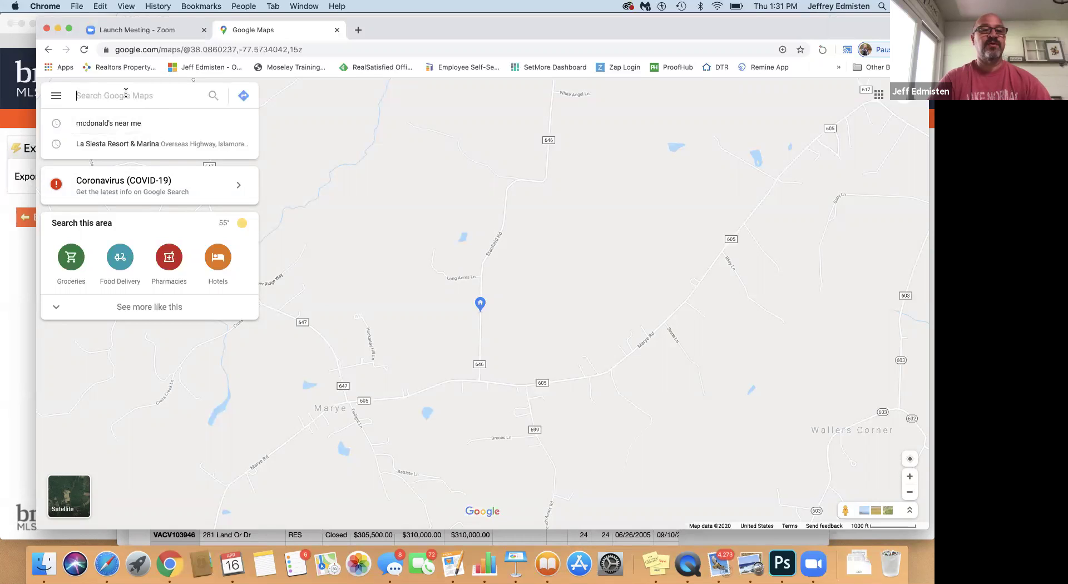
- Show the list of custom maps among your saved places in Google Maps
left_click(55, 100)
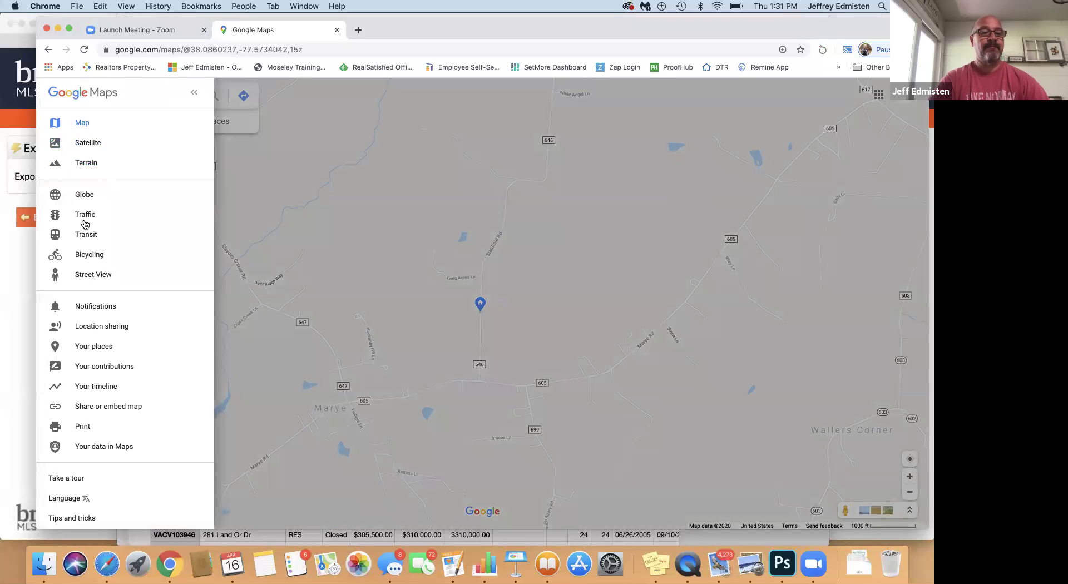
left_click(97, 348)
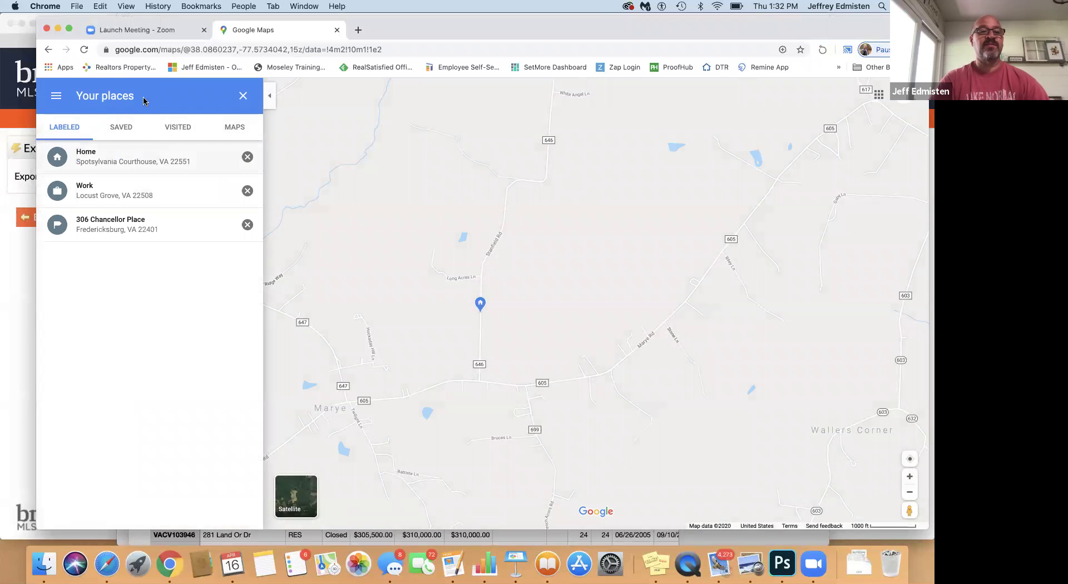
left_click(240, 132)
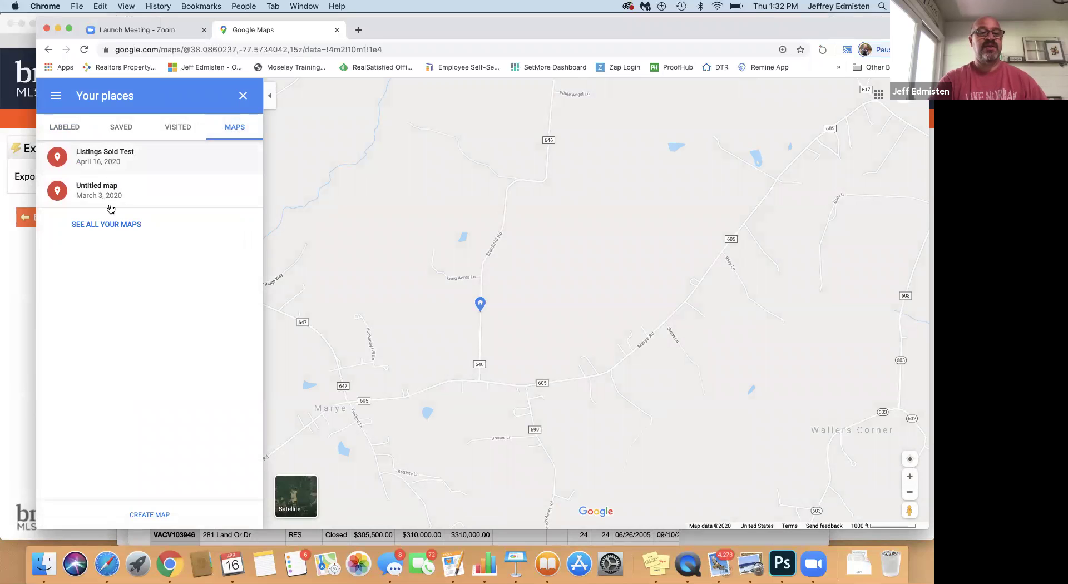
- Create a new custom map and title it "Listings Map 2020"
left_click(150, 515)
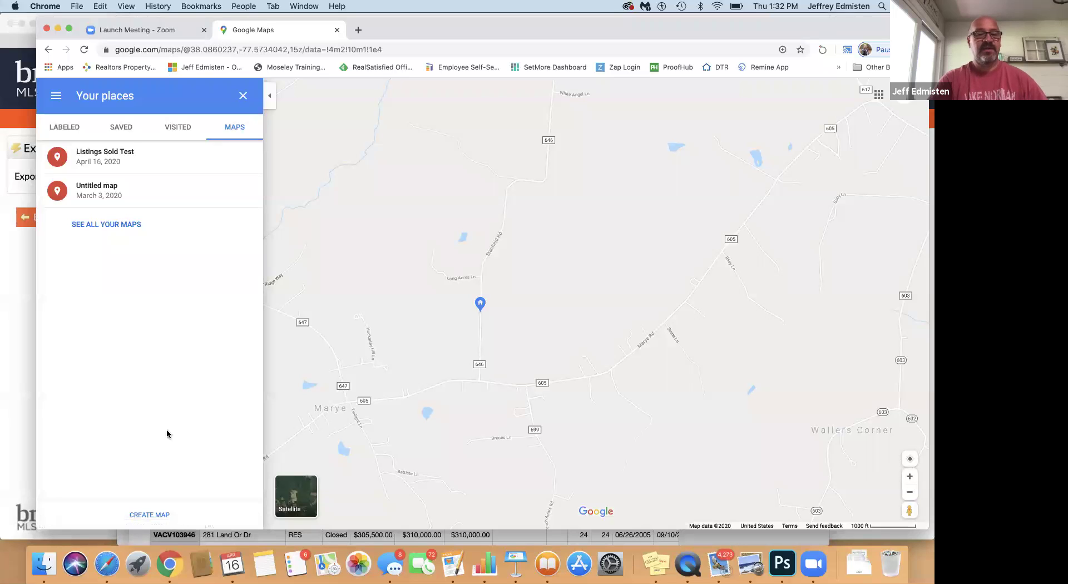
left_click(149, 515)
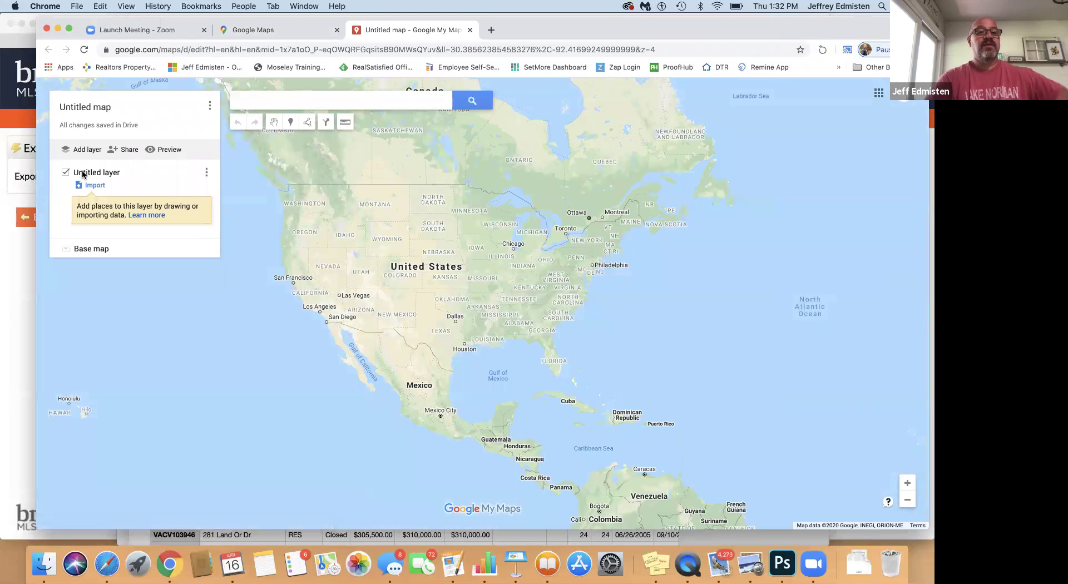
left_click(98, 108)
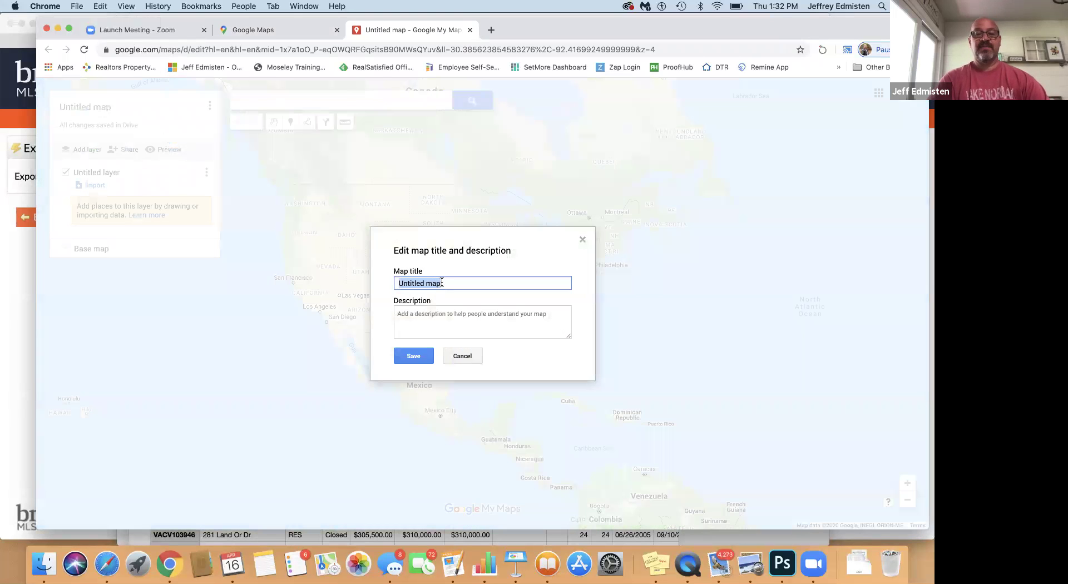
type("Listings Map 2020")
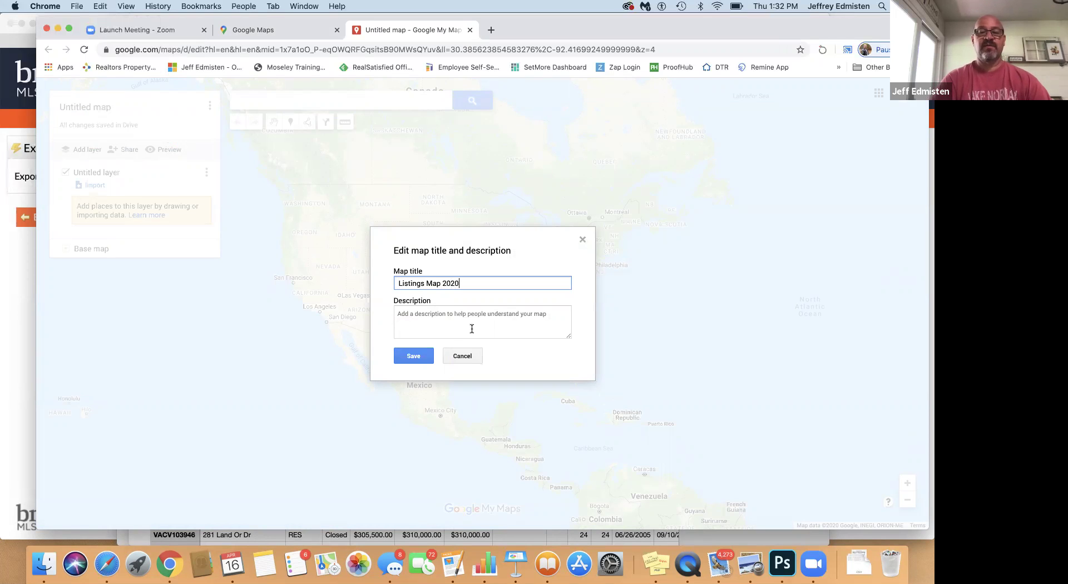
left_click(418, 358)
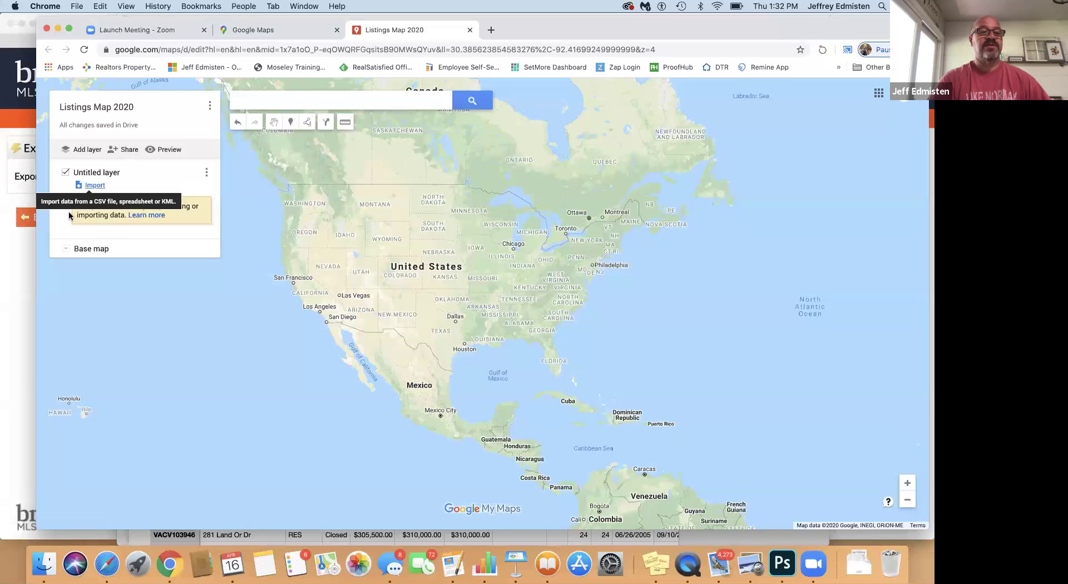
- Import the recent CSV file "listings sold map CSV" into the untitled layer, accepting the 50-column import limit
left_click(92, 185)
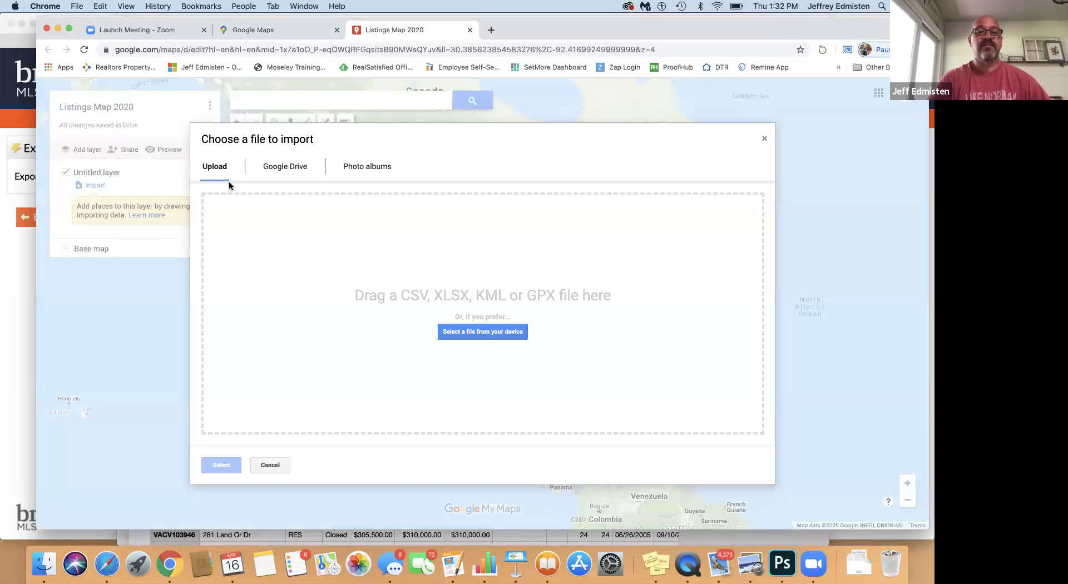
left_click(483, 332)
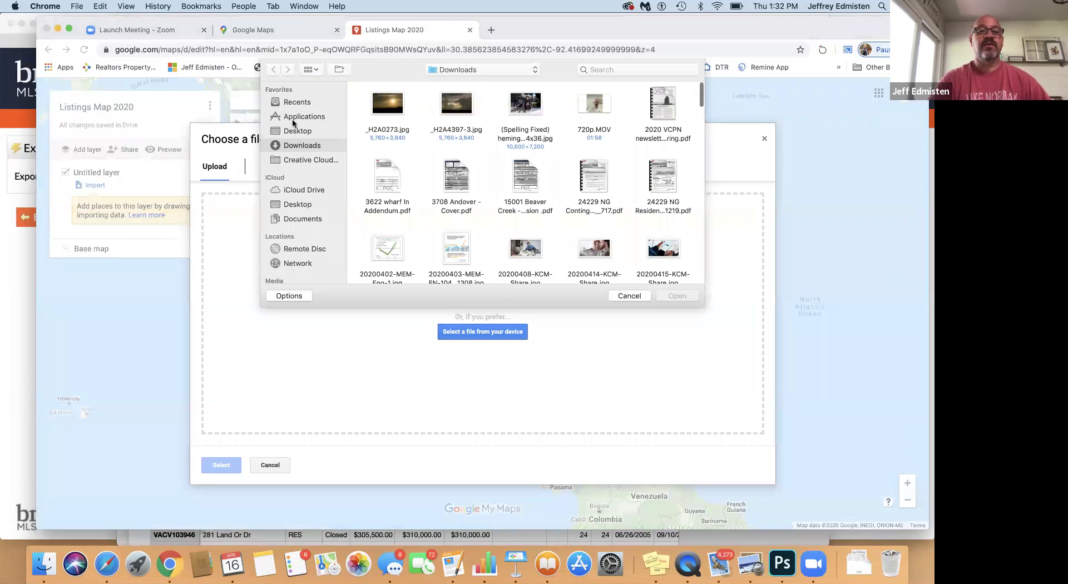
left_click(295, 102)
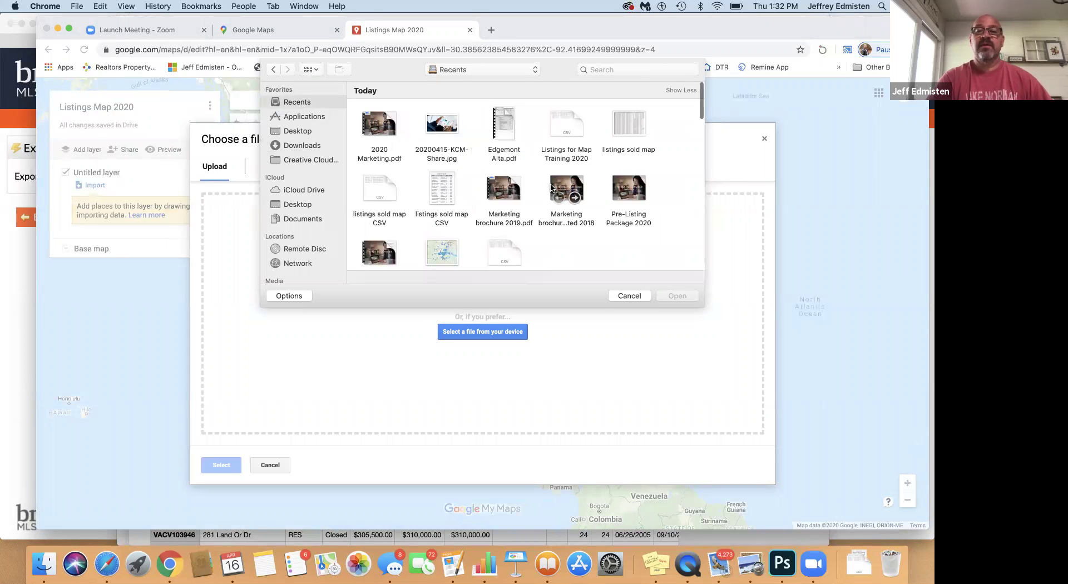
scroll(551, 187, "down", 2)
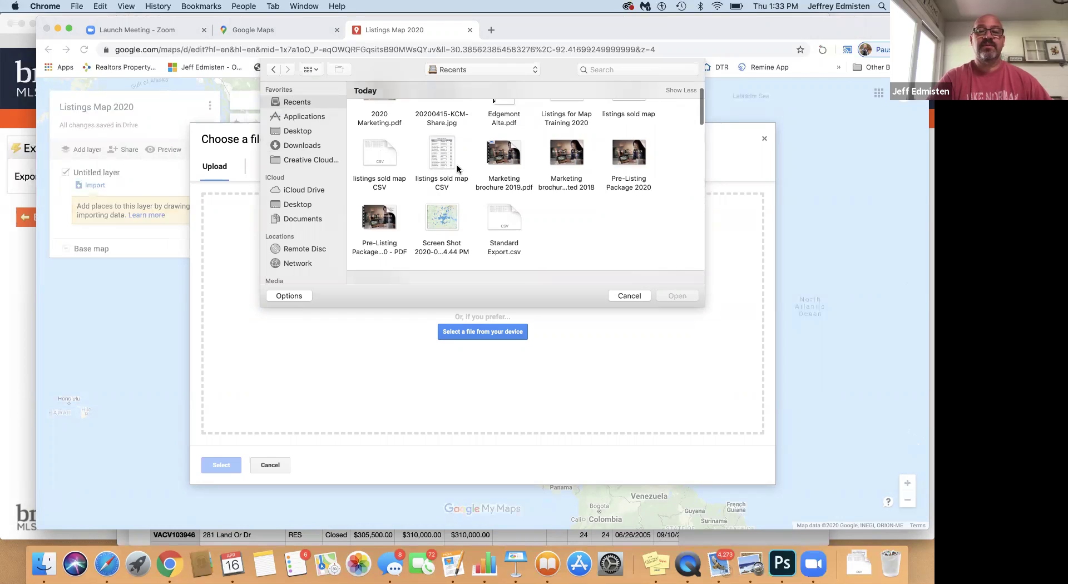
scroll(456, 165, "up", 2)
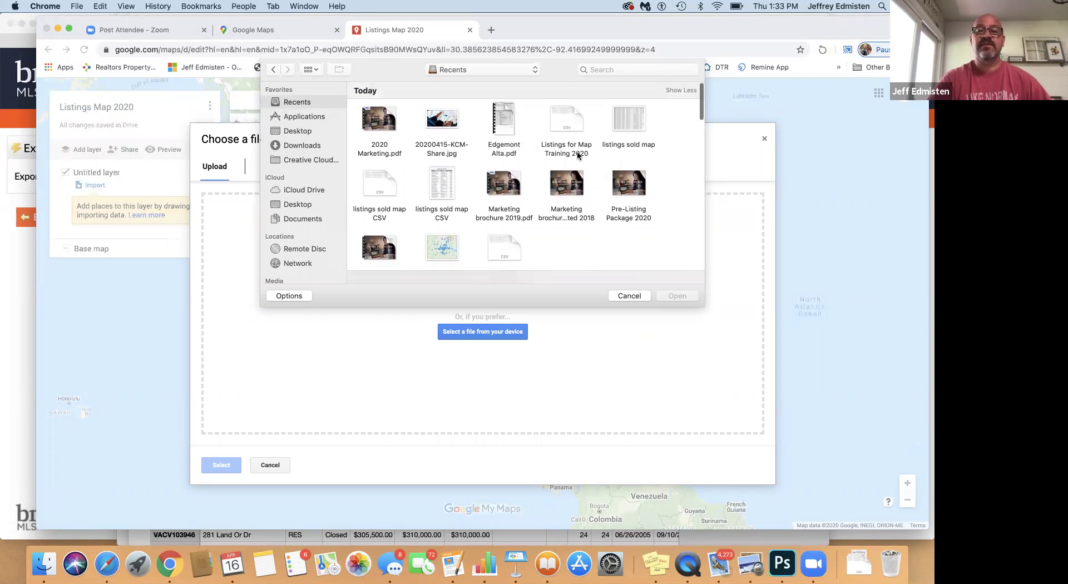
scroll(598, 188, "down", 3)
scroll(466, 168, "up", 3)
scroll(466, 168, "down", 6)
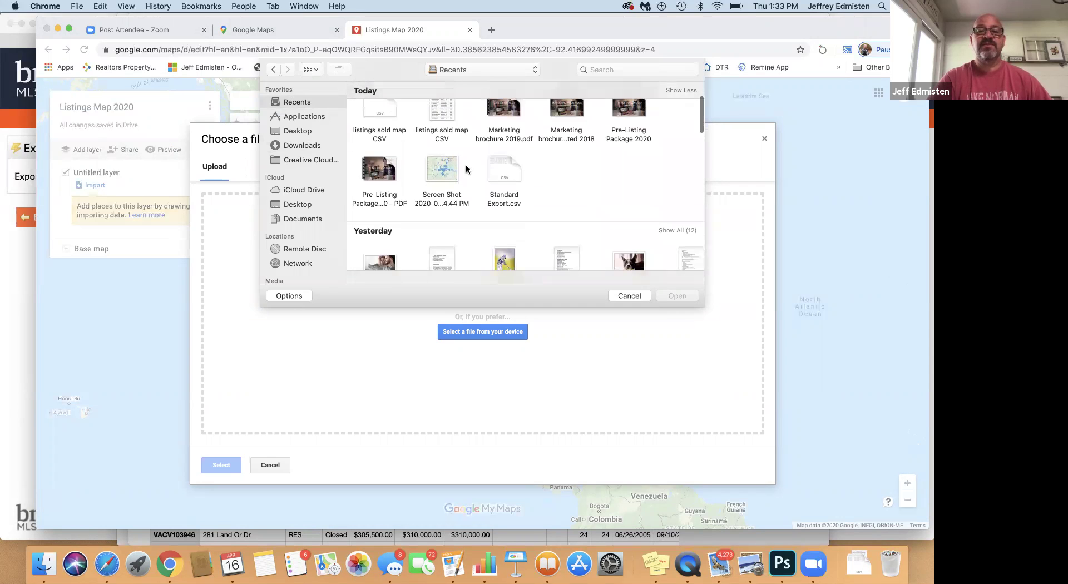
scroll(466, 169, "up", 4)
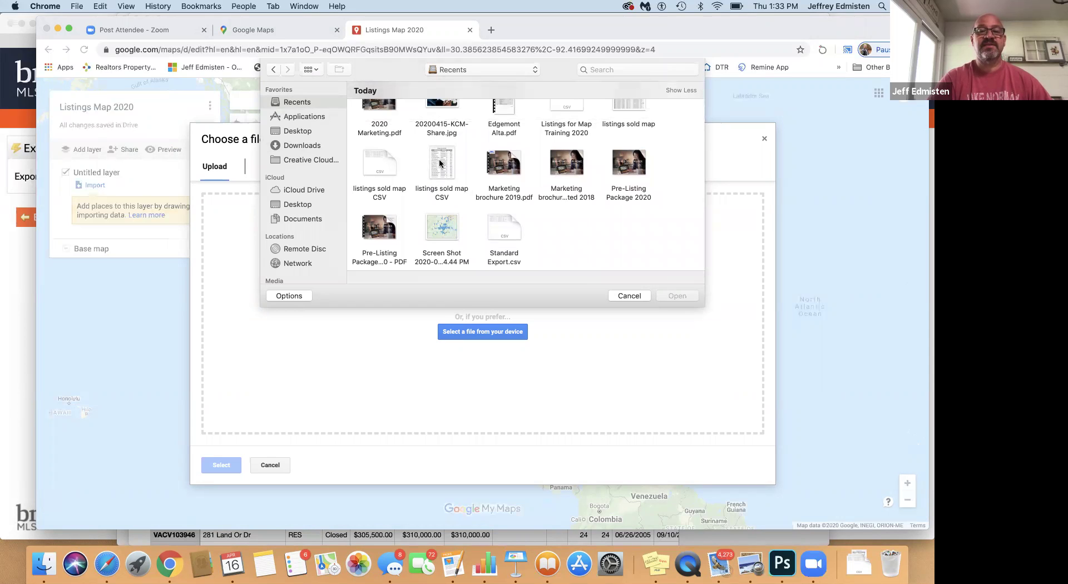
left_click(440, 163)
left_click(382, 163)
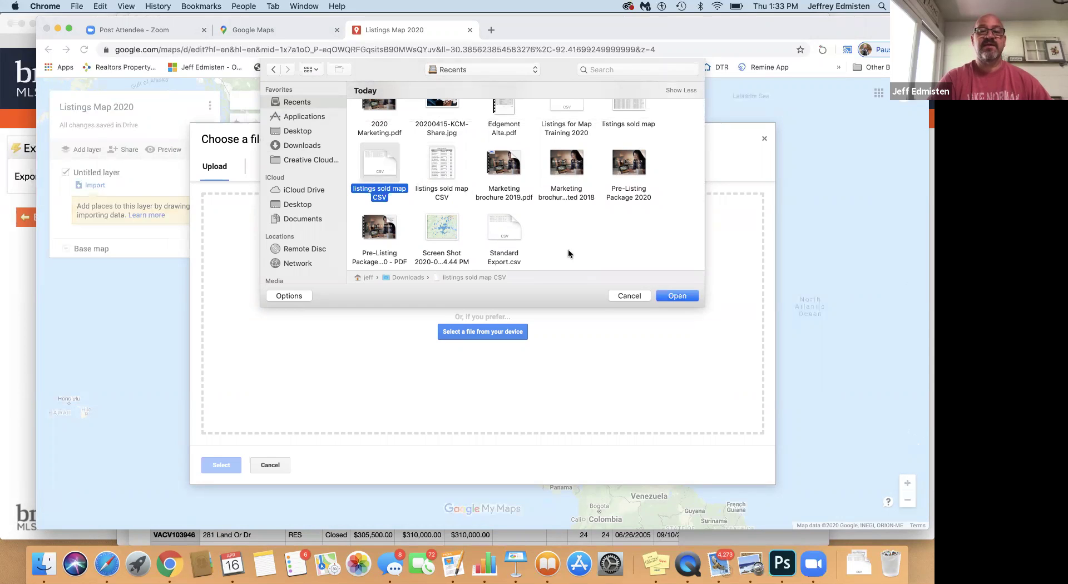
left_click(676, 296)
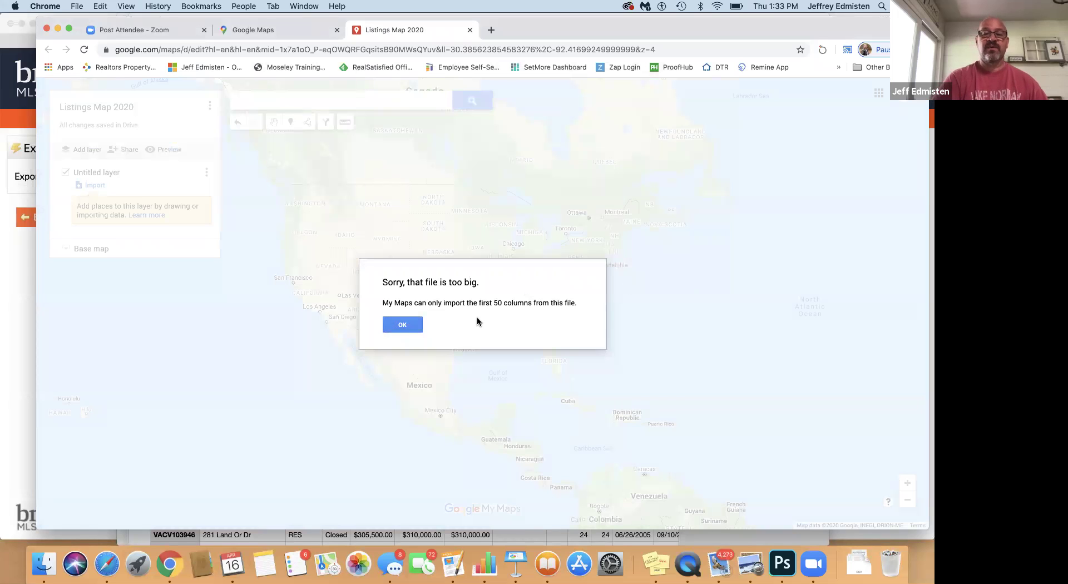
left_click(408, 325)
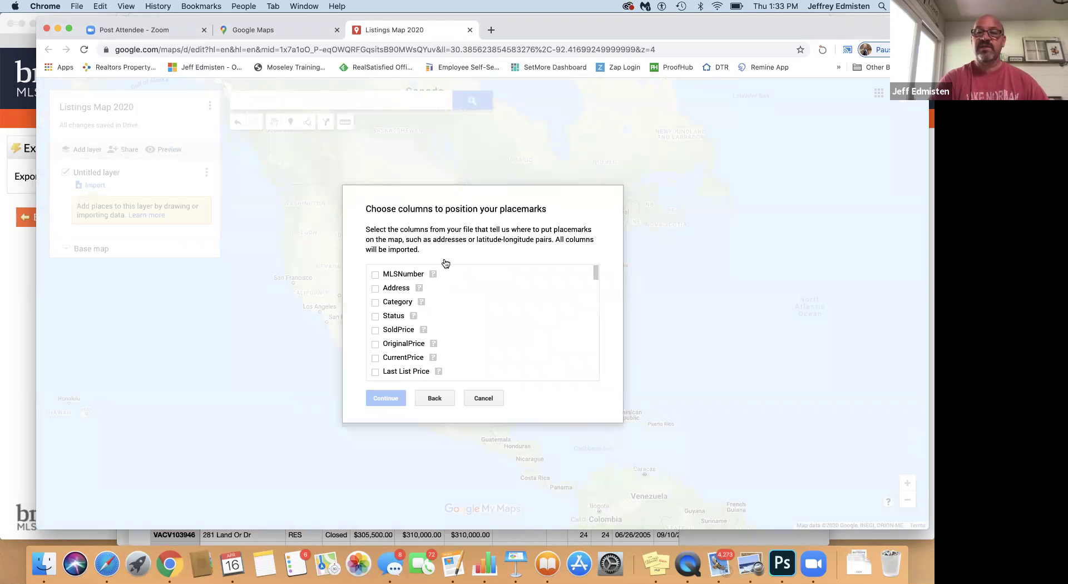
- Position the placemarks by the Address, City, State and Zip Code columns, title the markers by Address, and finish the import
left_click(376, 290)
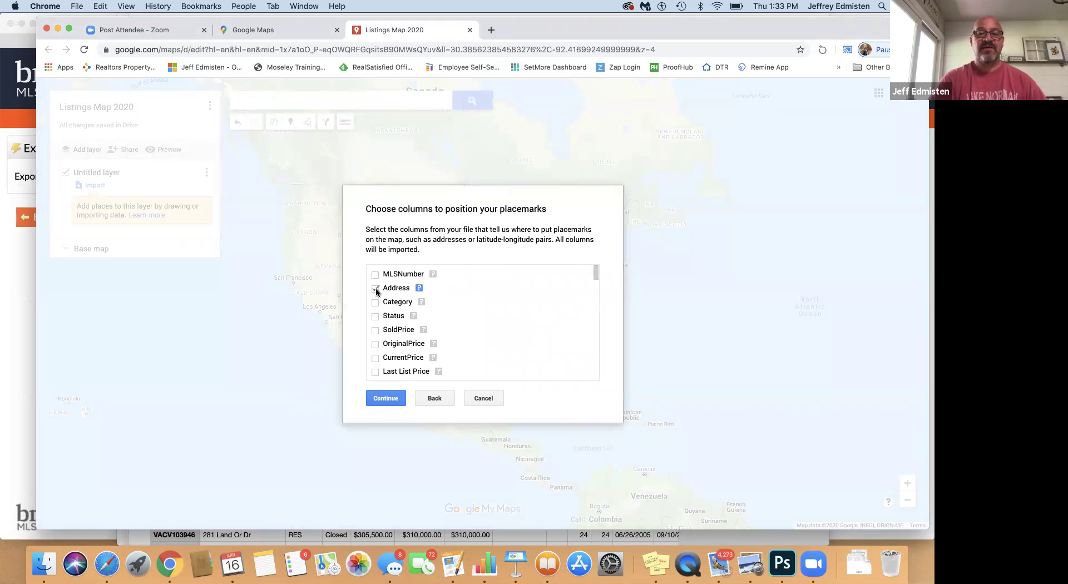
scroll(397, 299, "down", 10)
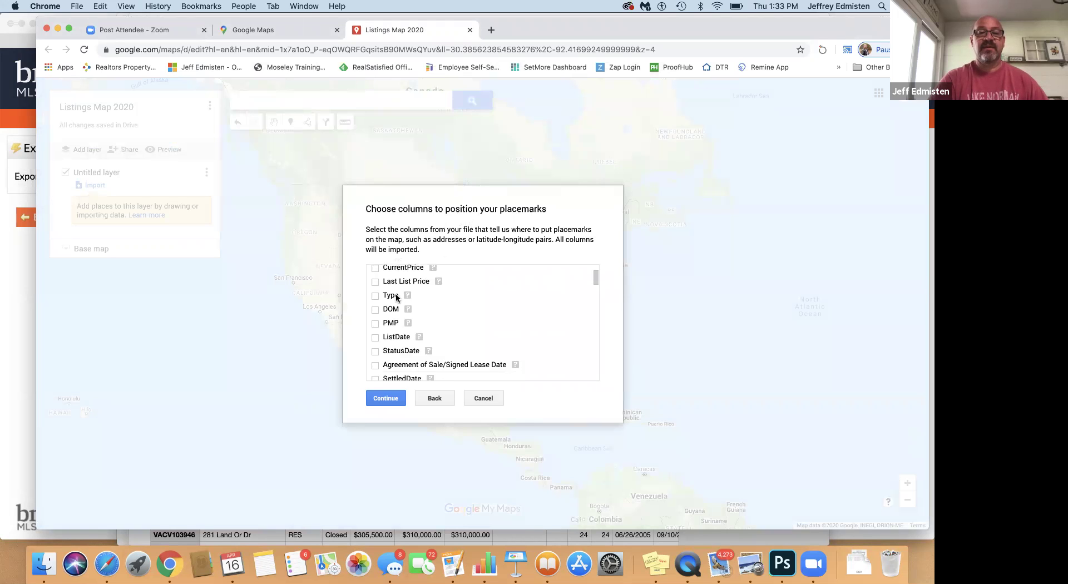
scroll(428, 312, "down", 5)
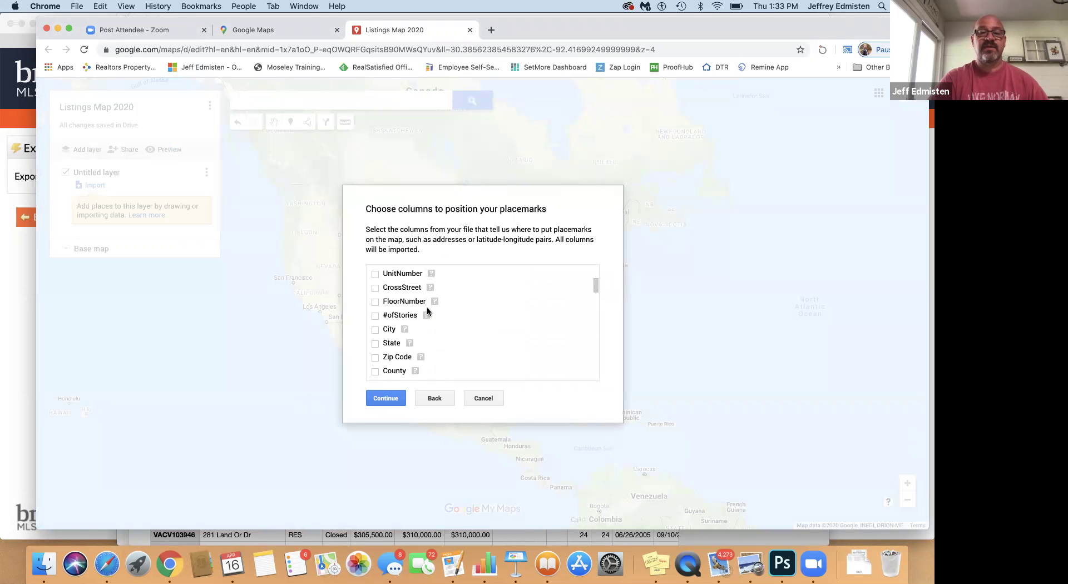
left_click(375, 320)
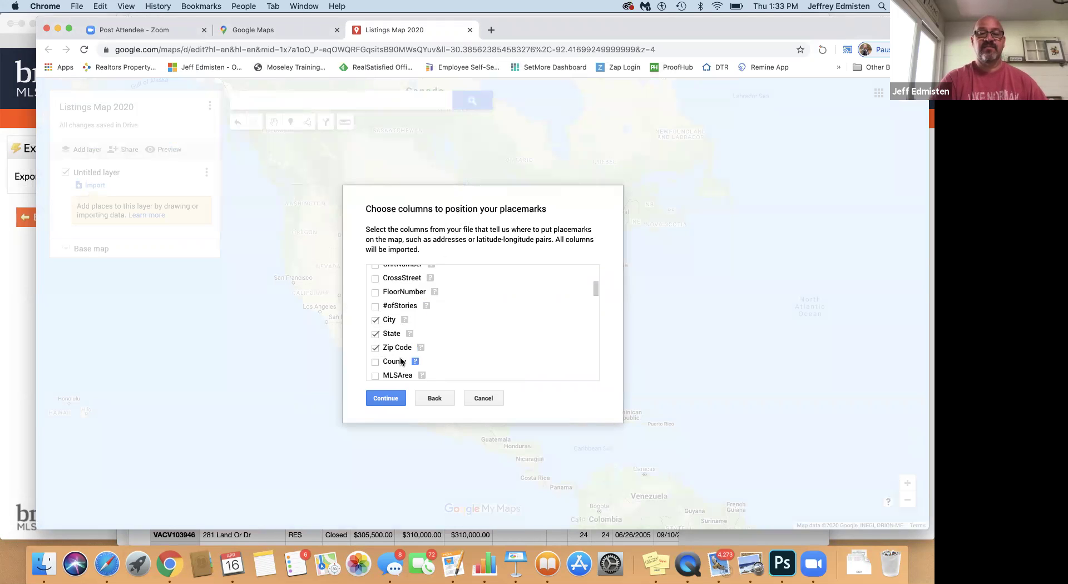
scroll(400, 340, "up", 5)
scroll(389, 317, "up", 4)
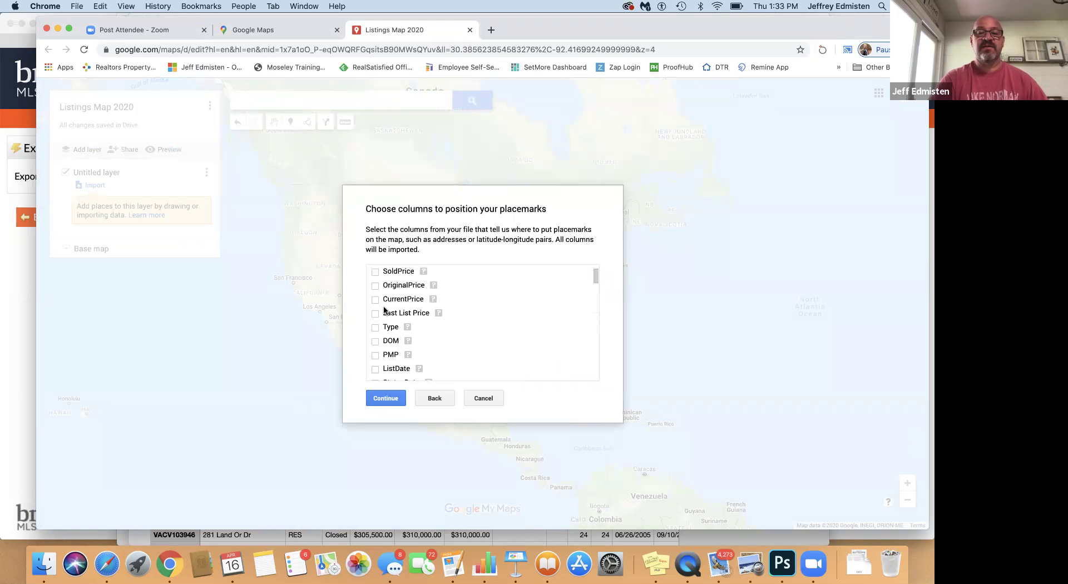
scroll(389, 339, "down", 10)
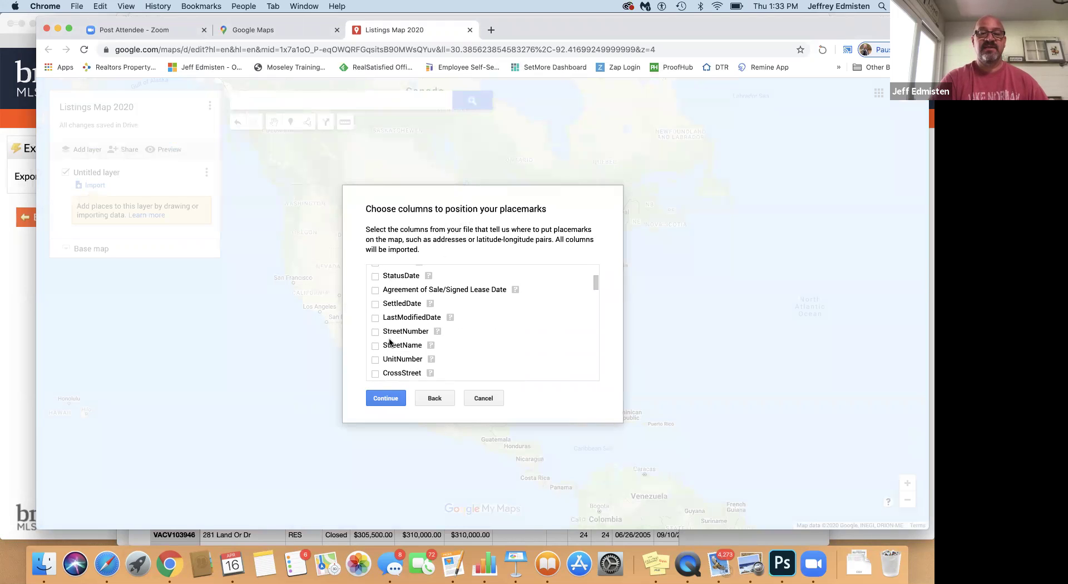
left_click(386, 398)
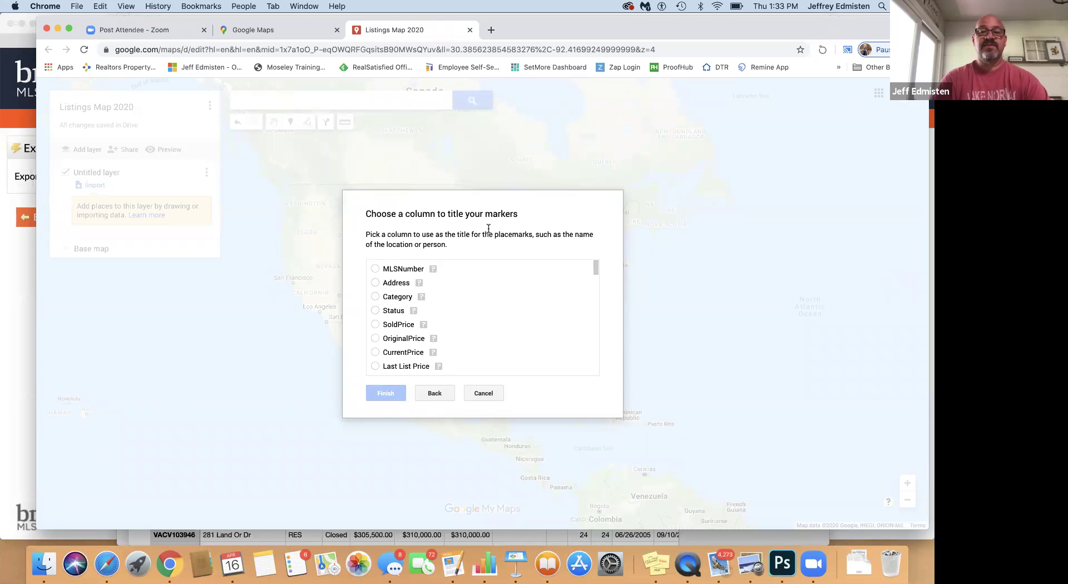
left_click(375, 283)
left_click(386, 392)
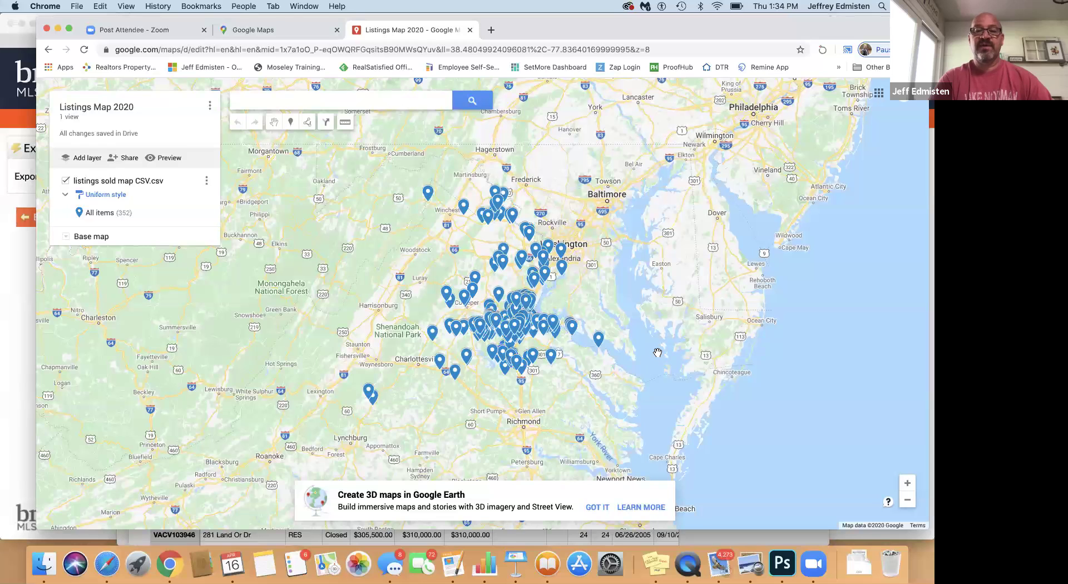
- Fit all the listing pins in the map view and capture a screenshot of just the area around them
scroll(657, 352, "up", 2)
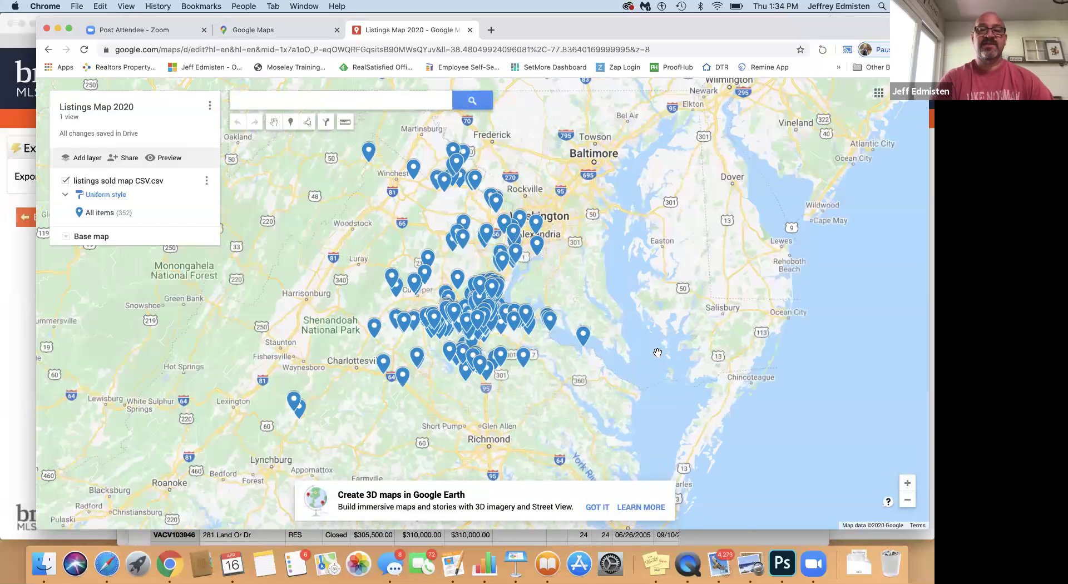
scroll(657, 352, "up", 3)
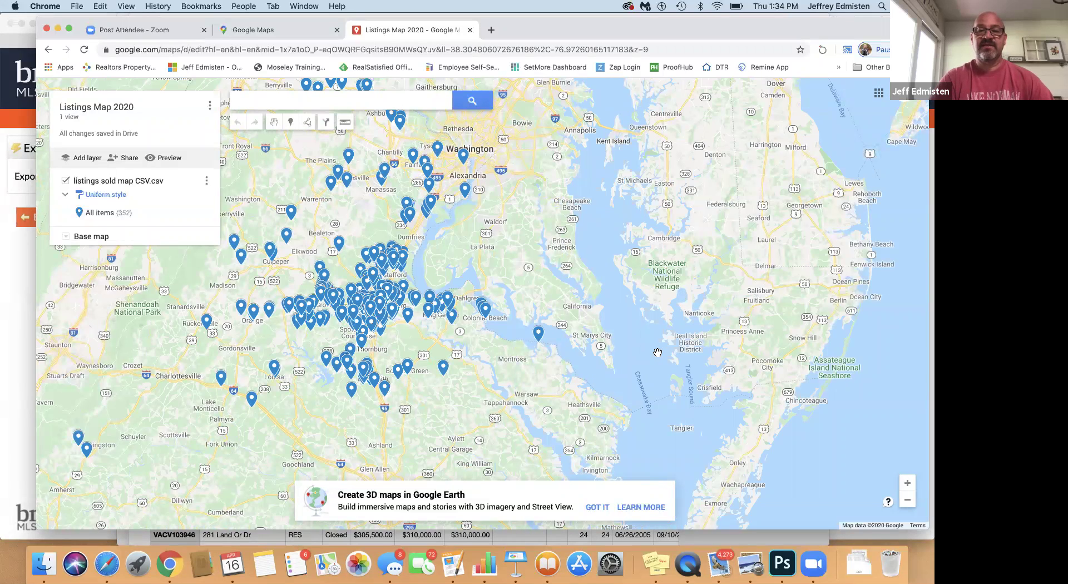
scroll(657, 352, "down", 3)
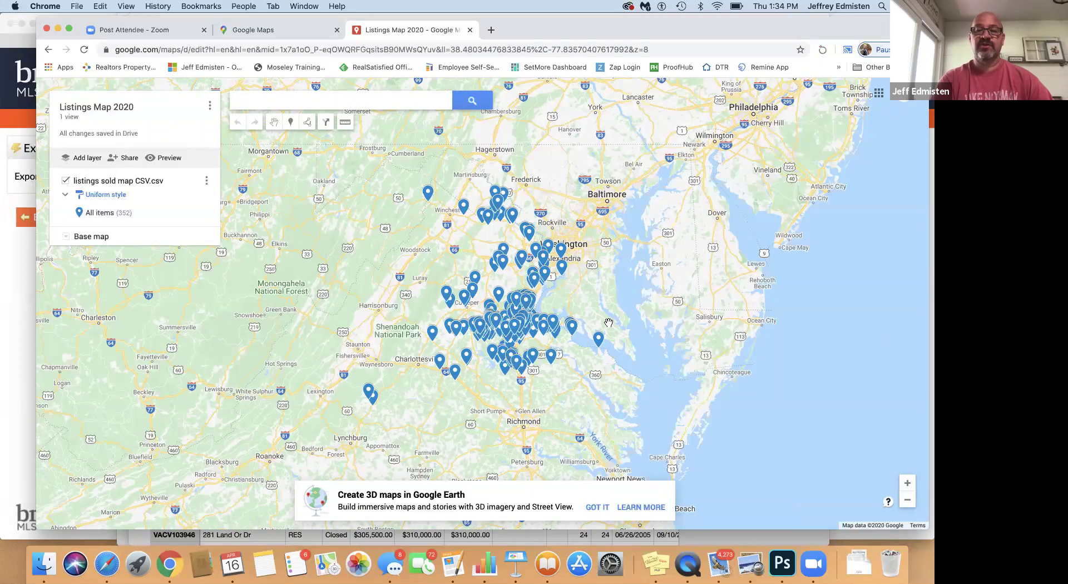
scroll(608, 323, "up", 3)
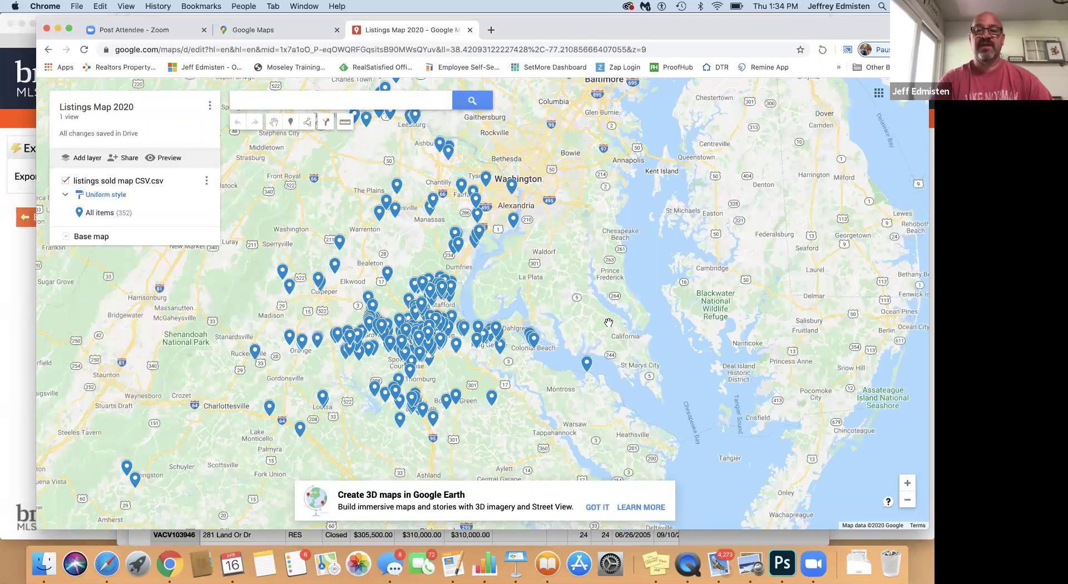
left_click_drag(609, 321, 726, 339)
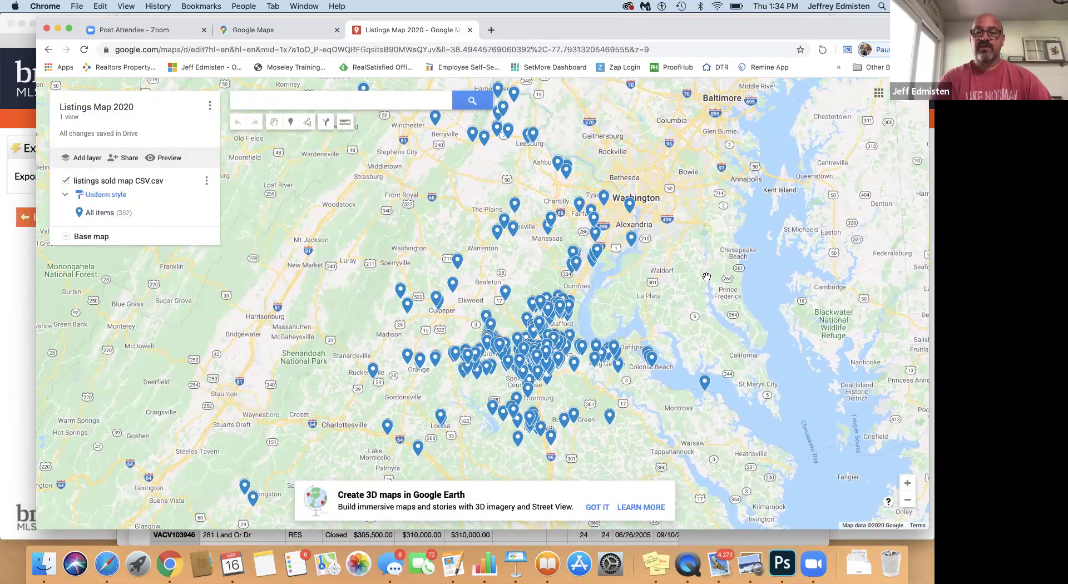
scroll(706, 276, "down", 3)
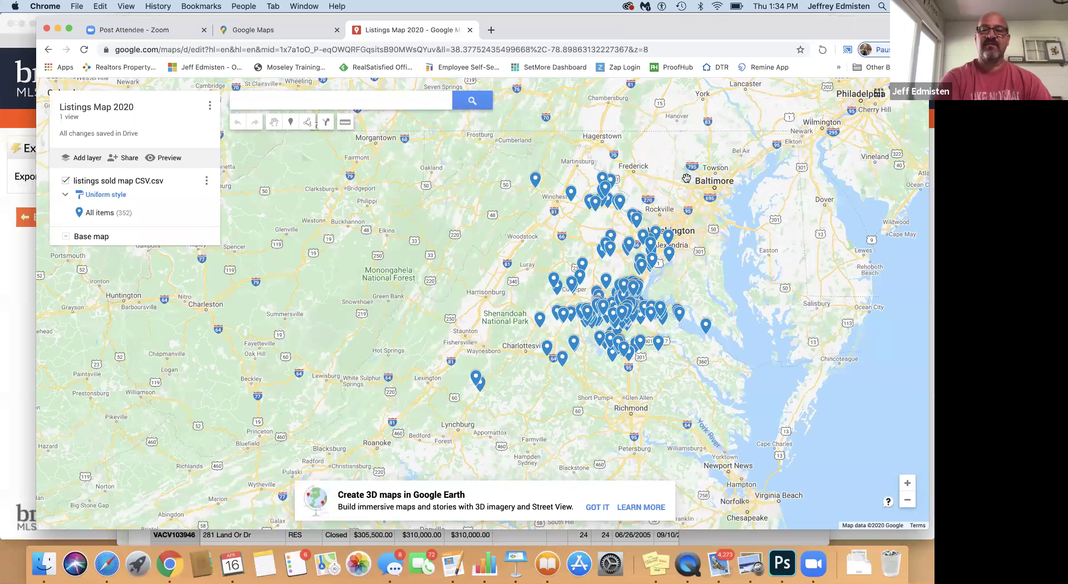
key("super+shift+5")
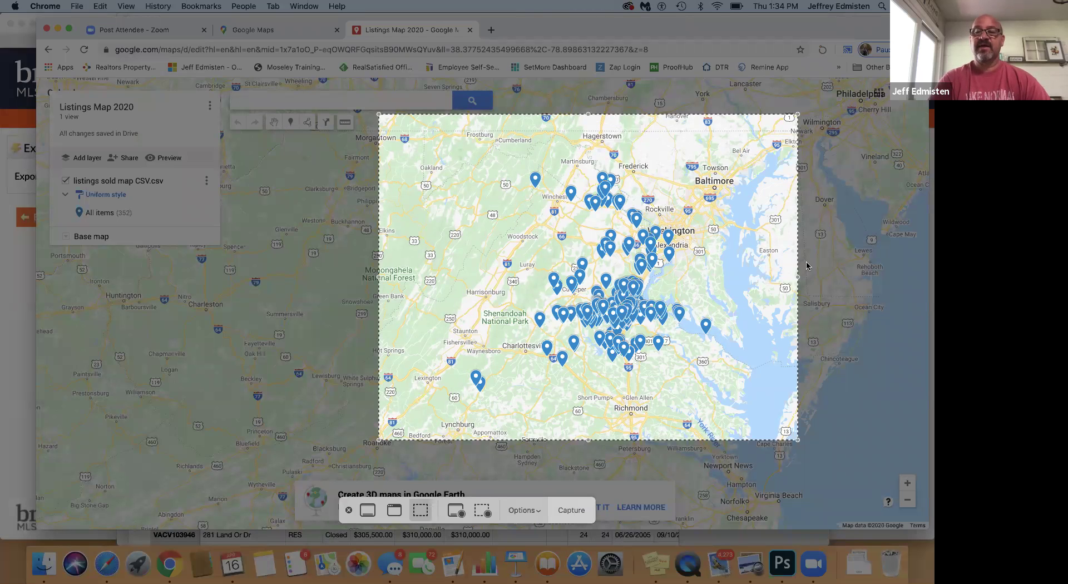
left_click_drag(794, 277, 770, 281)
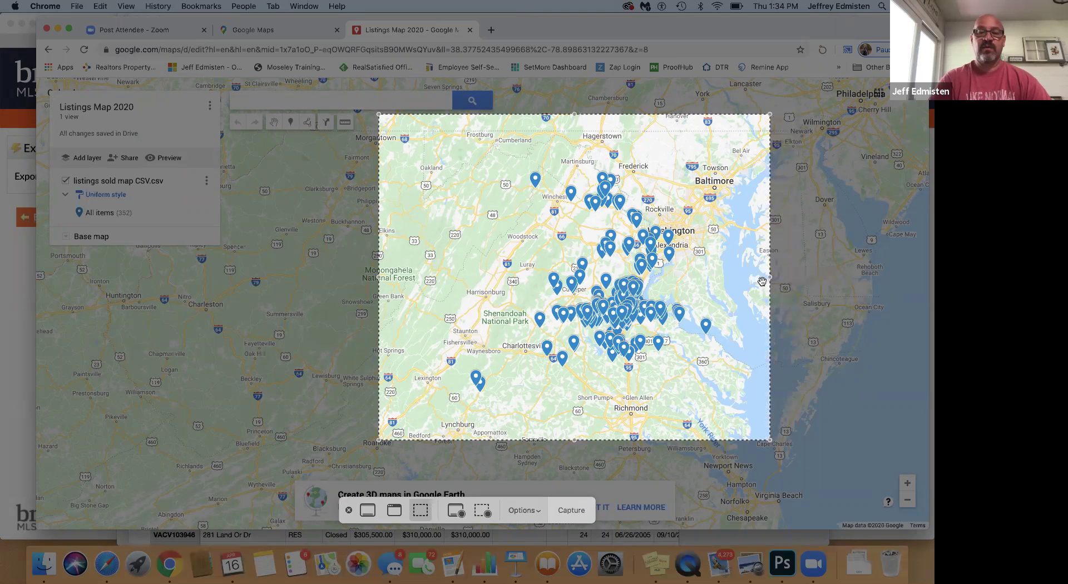
left_click_drag(376, 278, 411, 278)
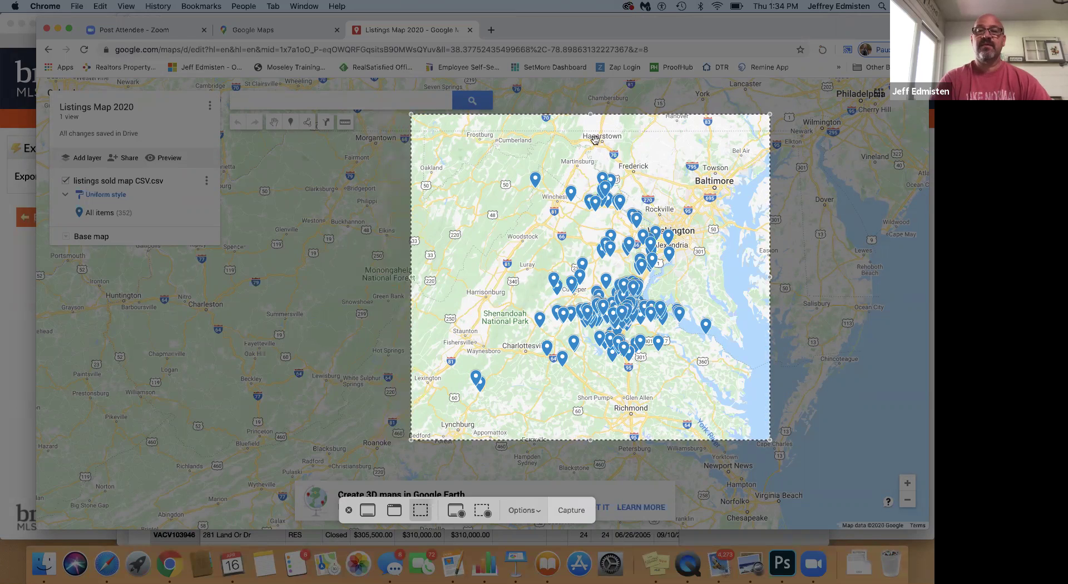
left_click_drag(592, 114, 592, 122)
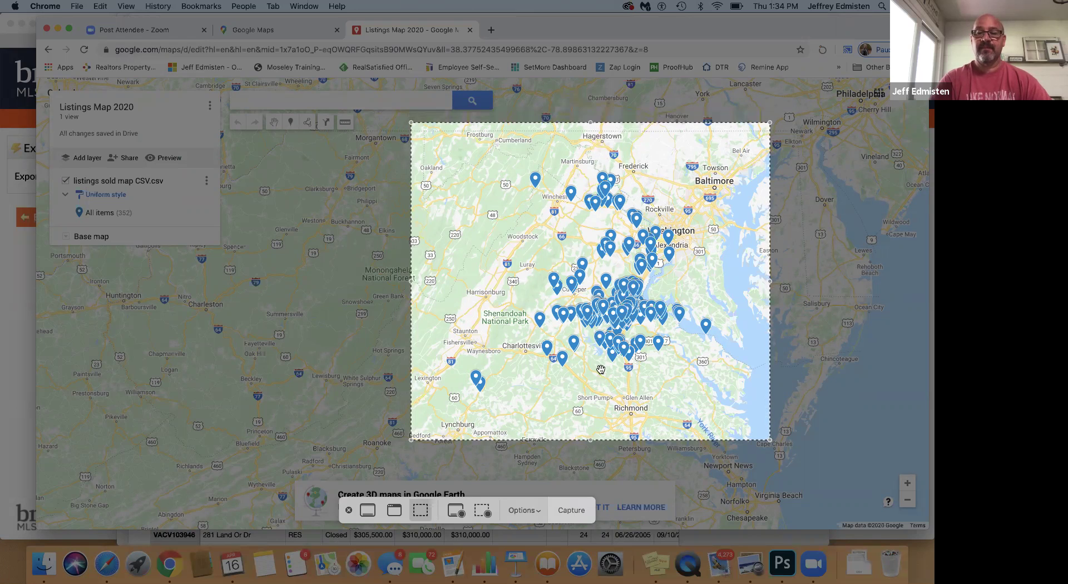
left_click_drag(592, 440, 591, 420)
left_click(571, 509)
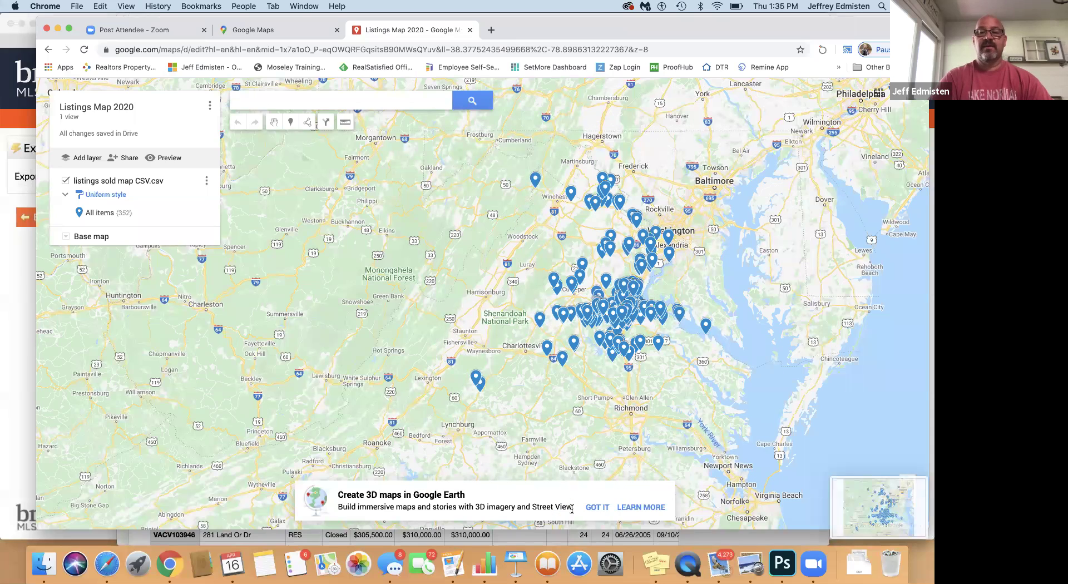
- Open the newest screenshot from the recent files in Finder and view it full screen in Preview
left_click(43, 564)
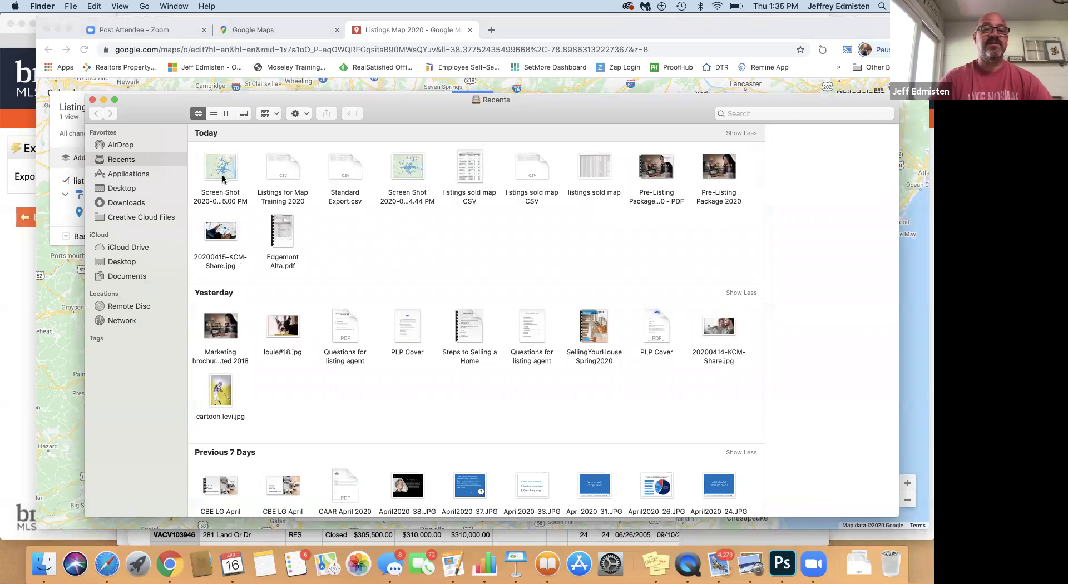
double_click(215, 169)
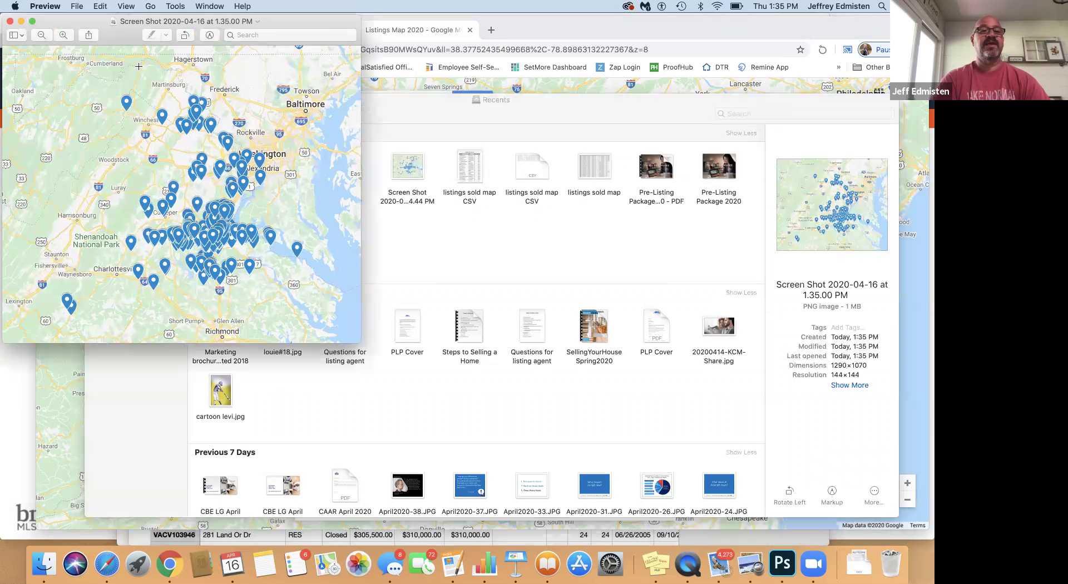
left_click(130, 7)
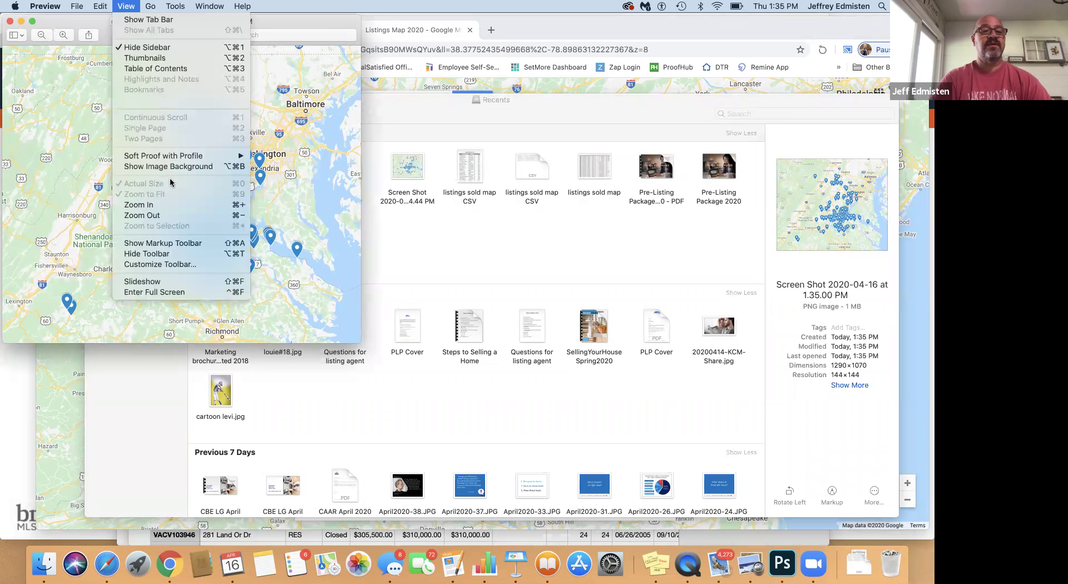
left_click(173, 294)
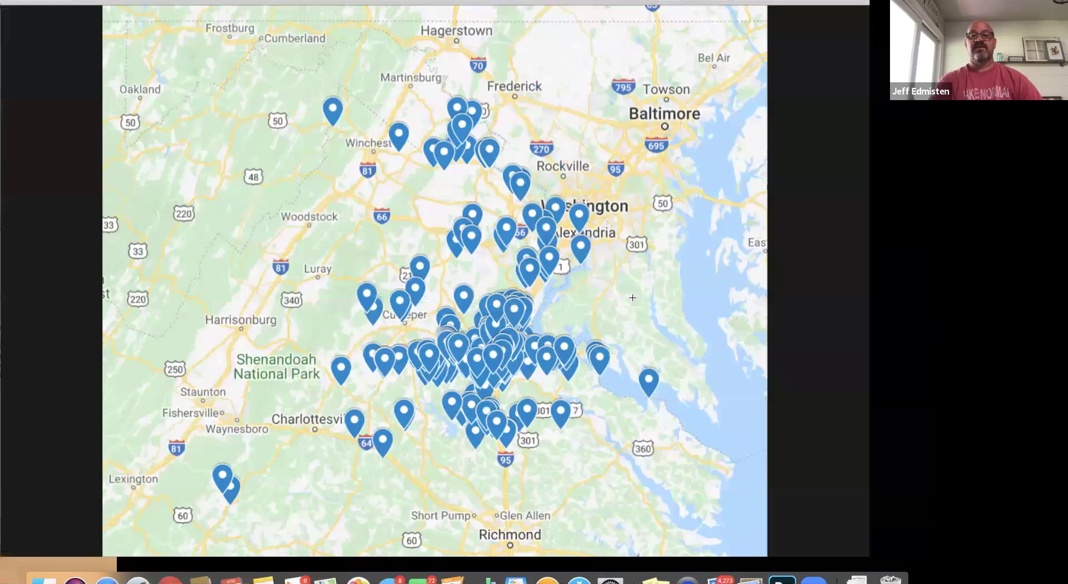